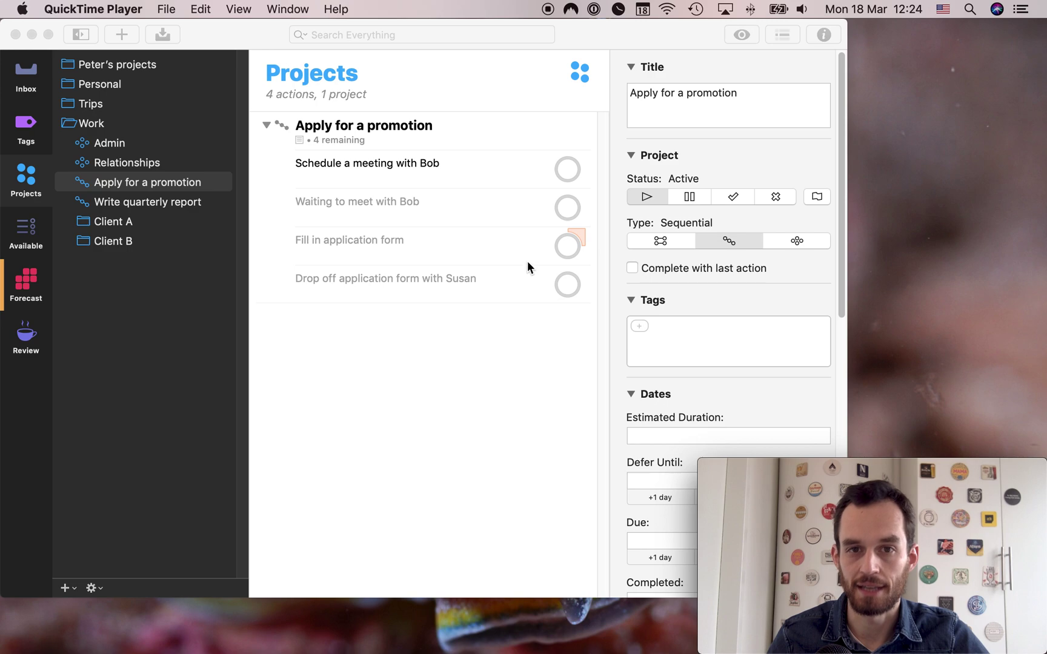
- Review the Apply for a promotion project and its meeting-scheduling, waiting and form-filling actions
click(460, 338)
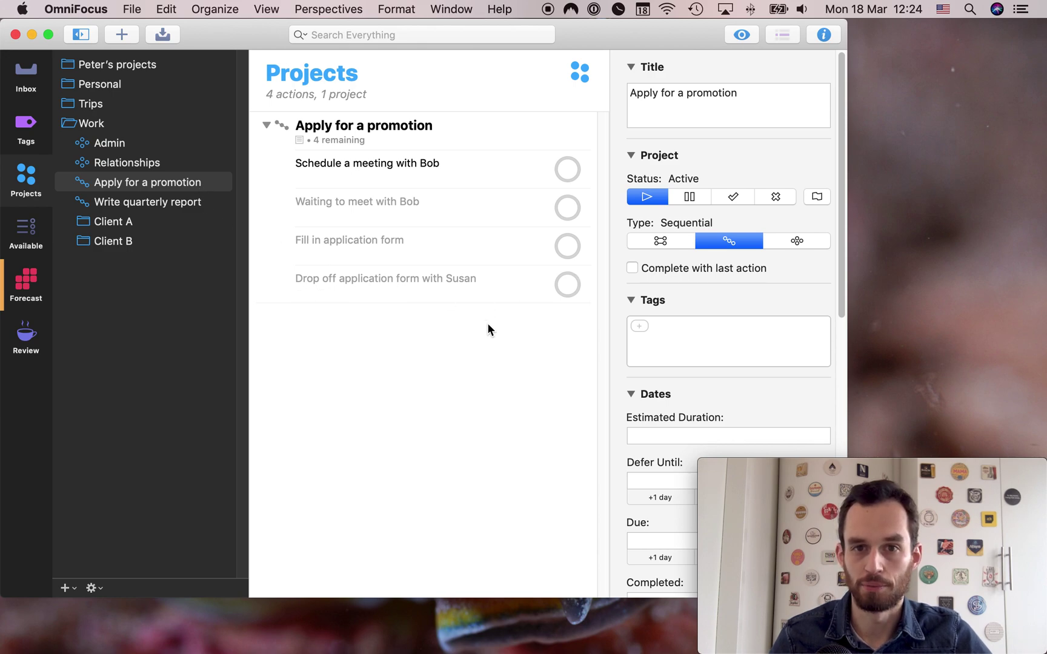
click(428, 135)
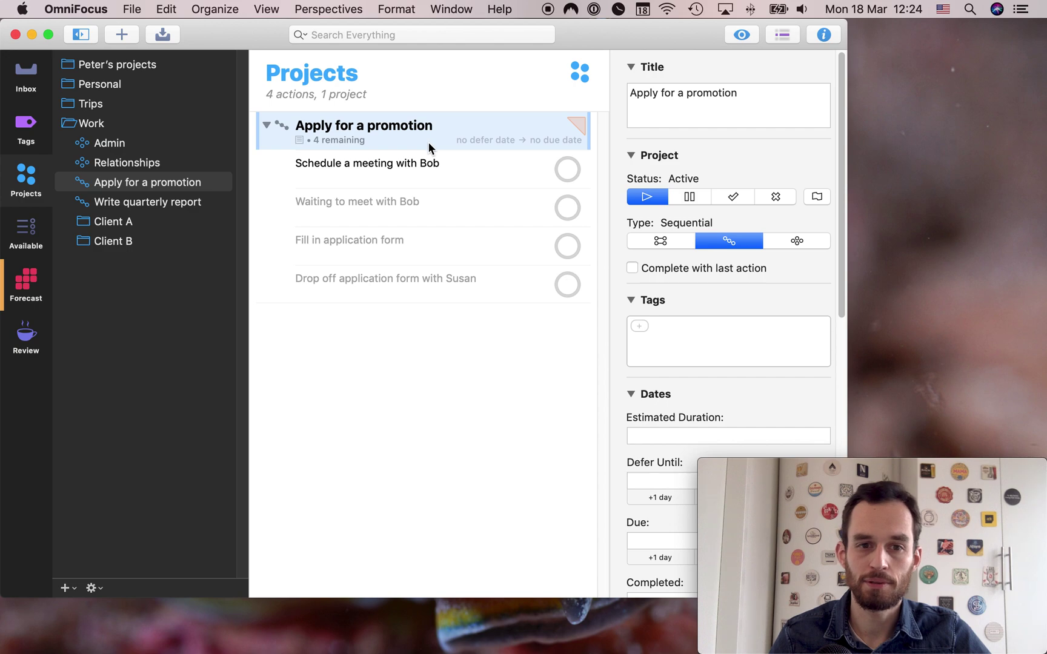
click(430, 165)
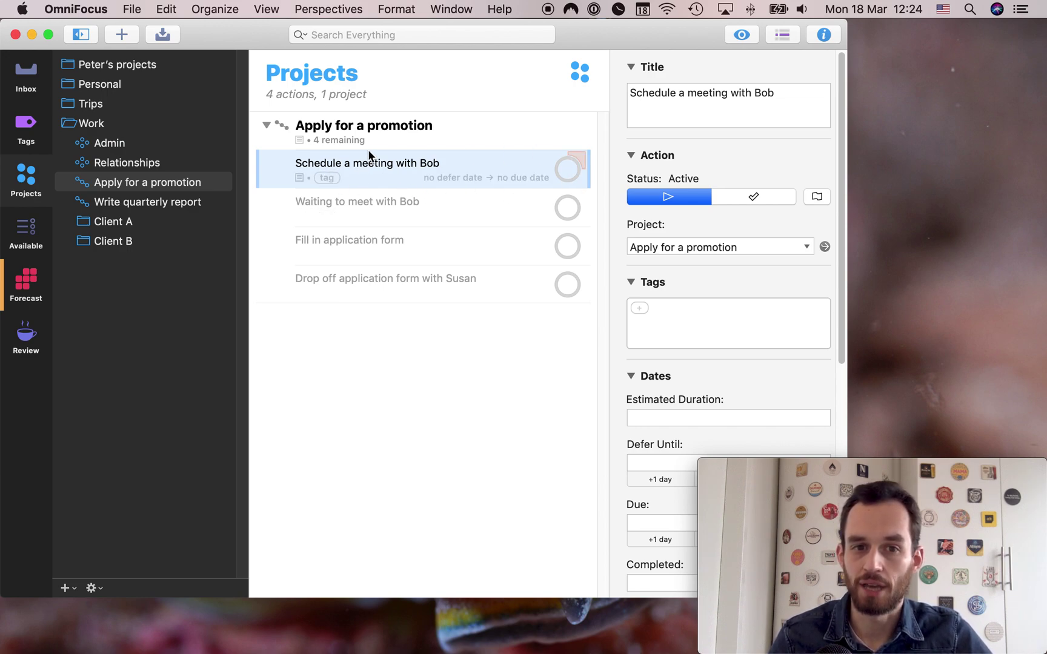
click(387, 212)
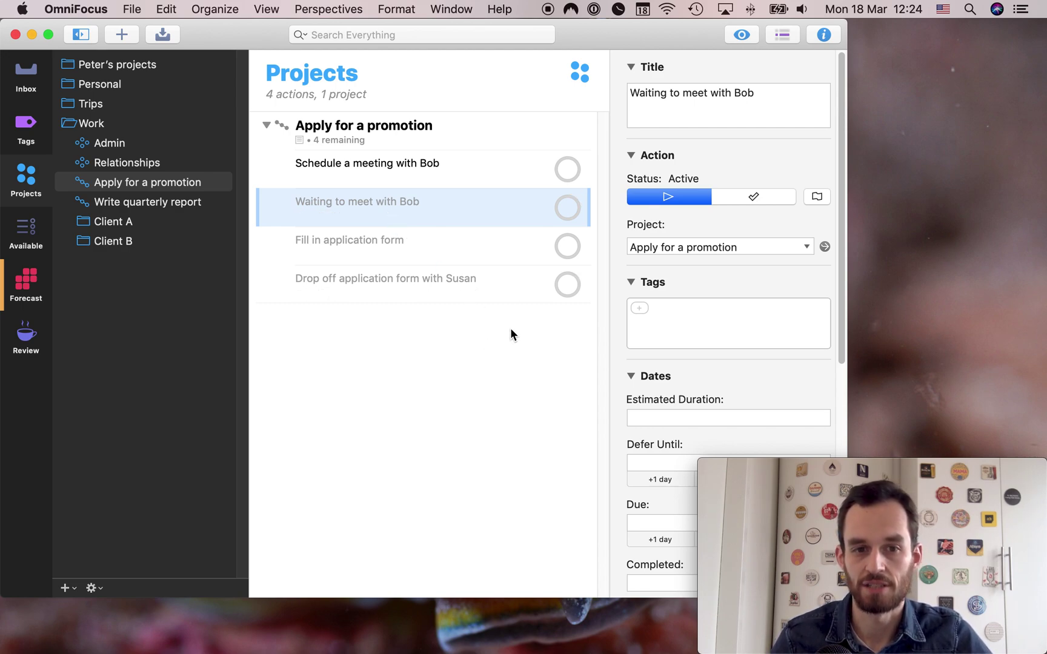
click(428, 242)
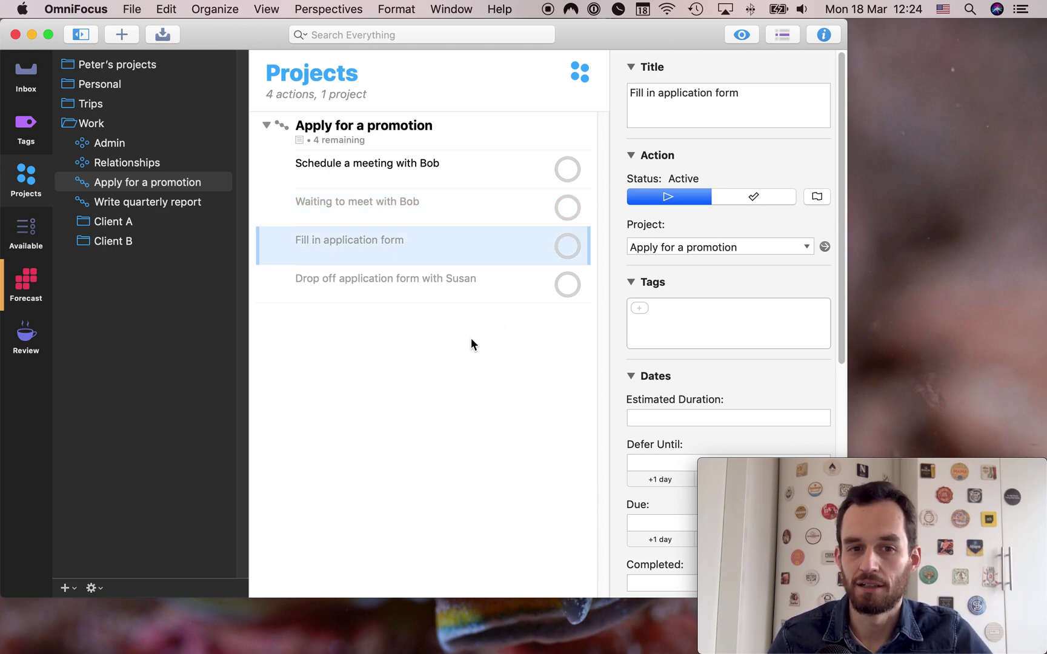
- Add an action "Download the application form" directly after the waiting-to-meet action in the Apply for a promotion project
click(373, 214)
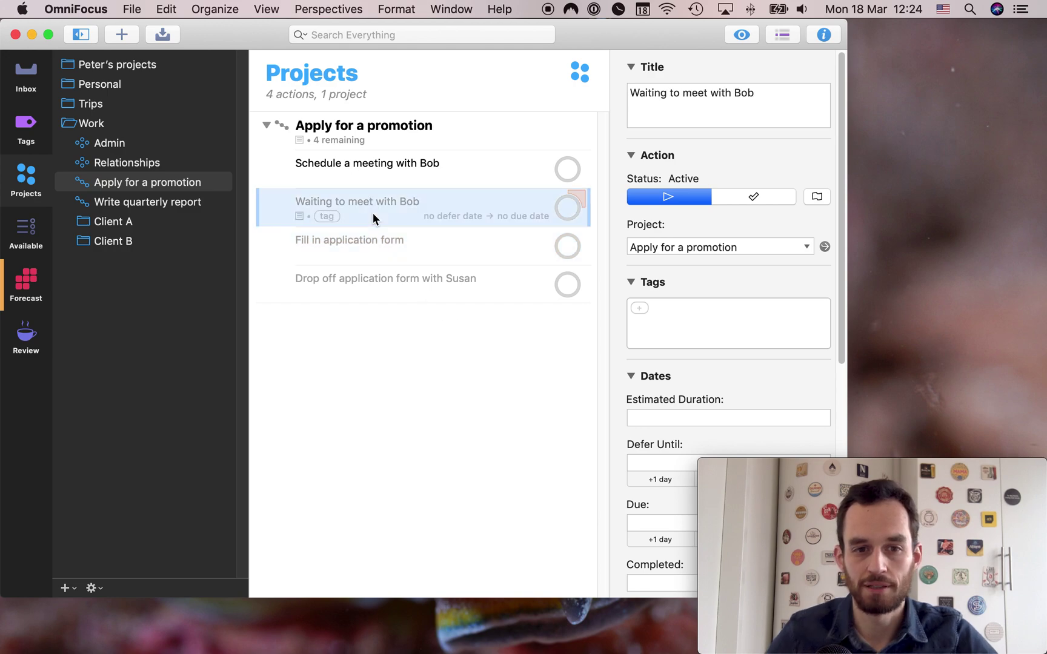
key(Return)
text(Da)
key(BackSpace)
key(BackSpace)
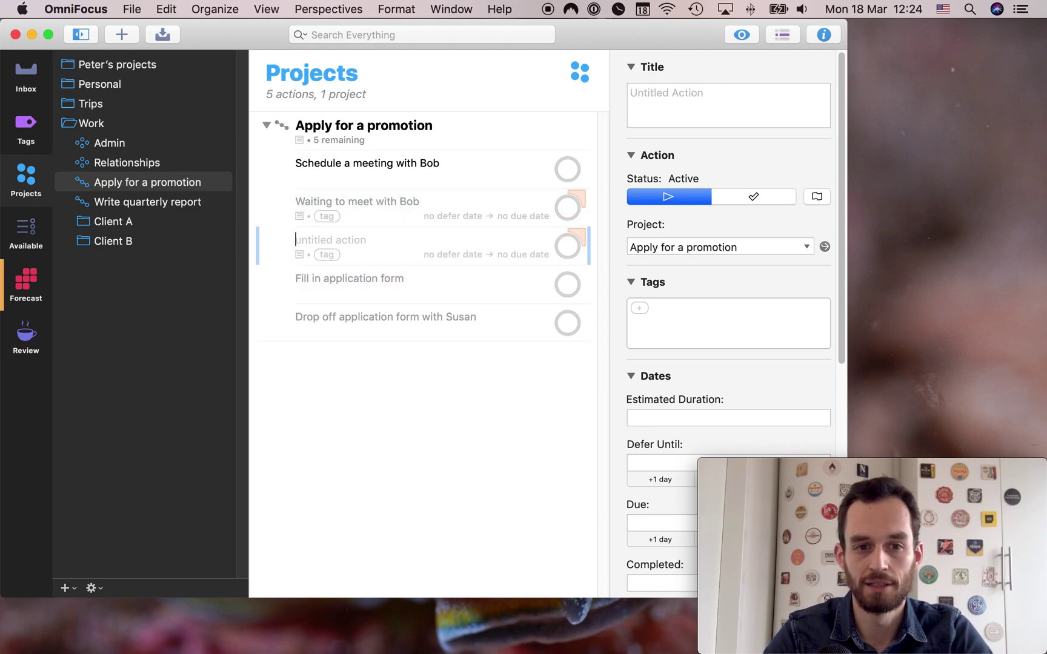
text(G)
key(BackSpace)
text(Dow)
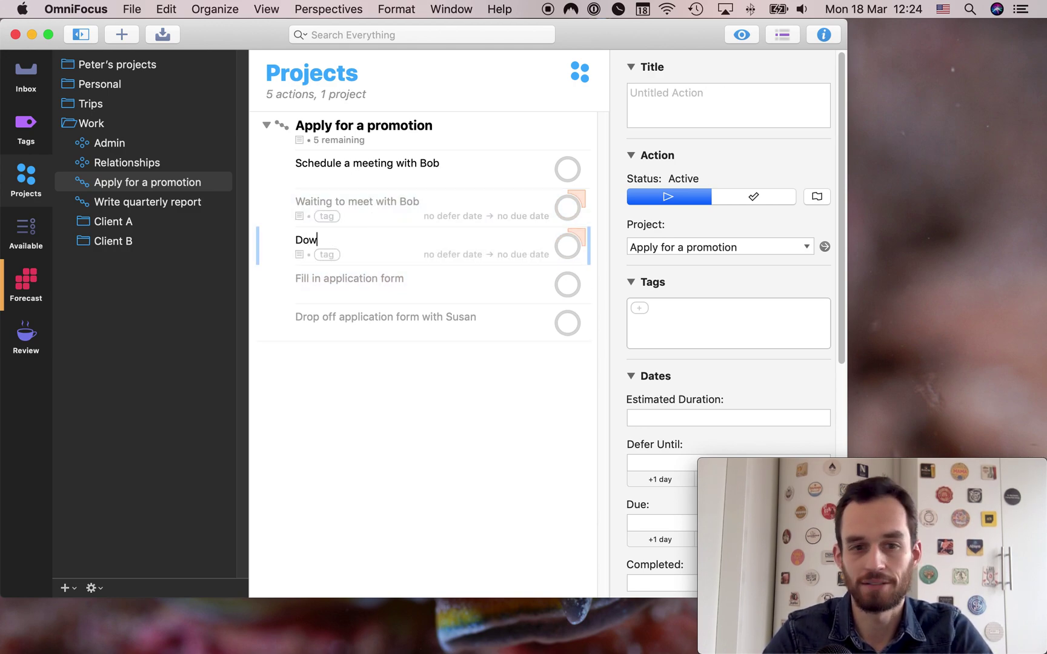
text(nload the applicataion f)
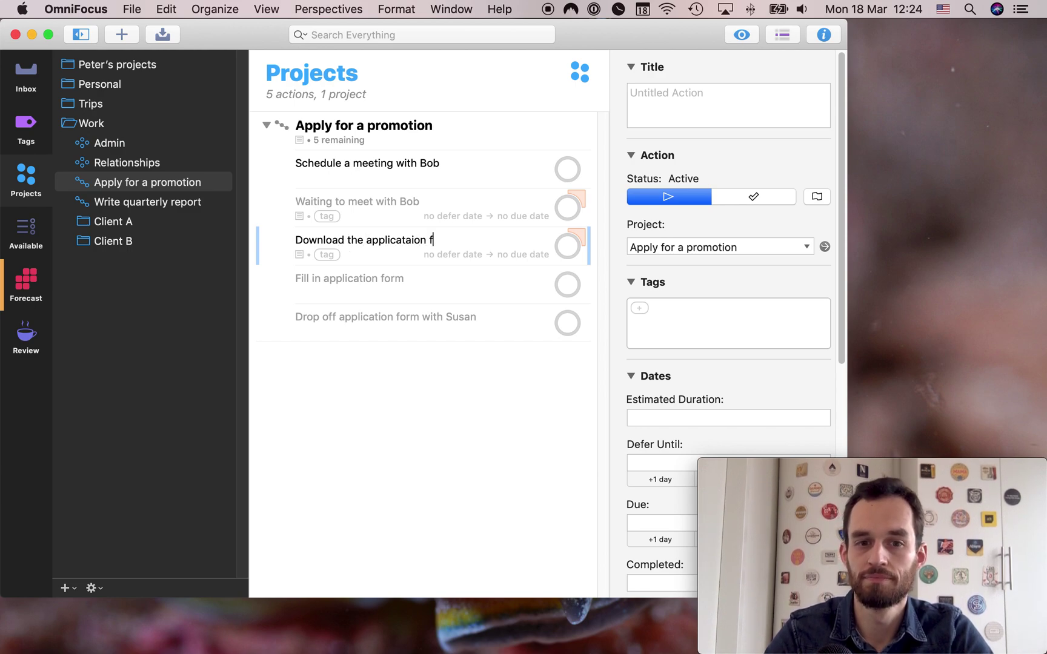
key(BackSpace)
key(BackSpace)
key(BackSpace)
key(BackSpace)
key(BackSpace)
key(BackSpace)
key(BackSpace)
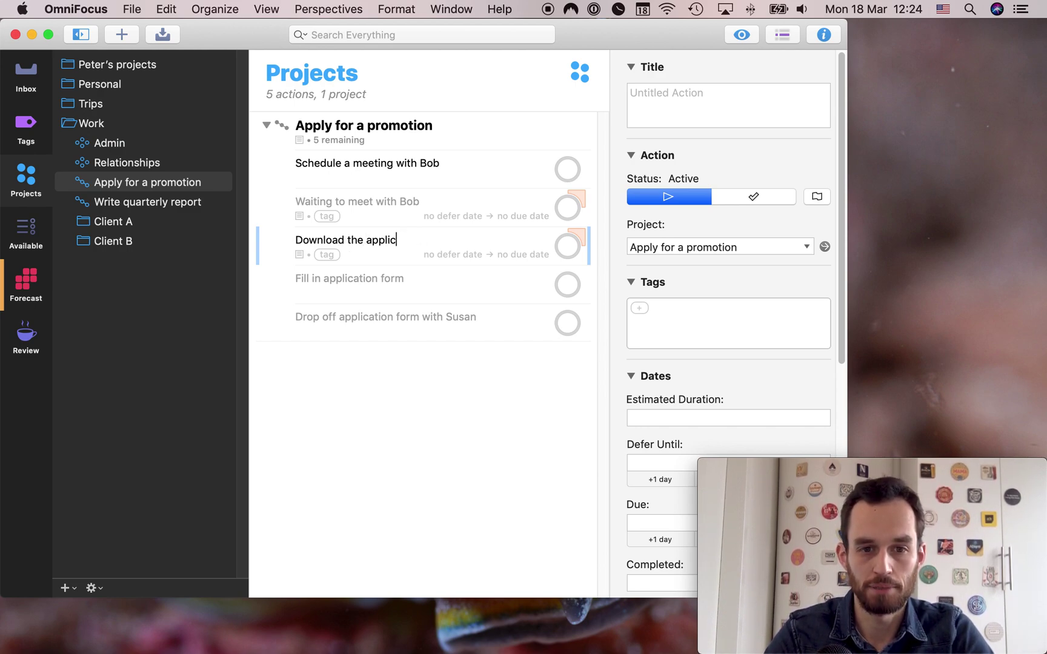
text(i)
key(BackSpace)
text(ati)
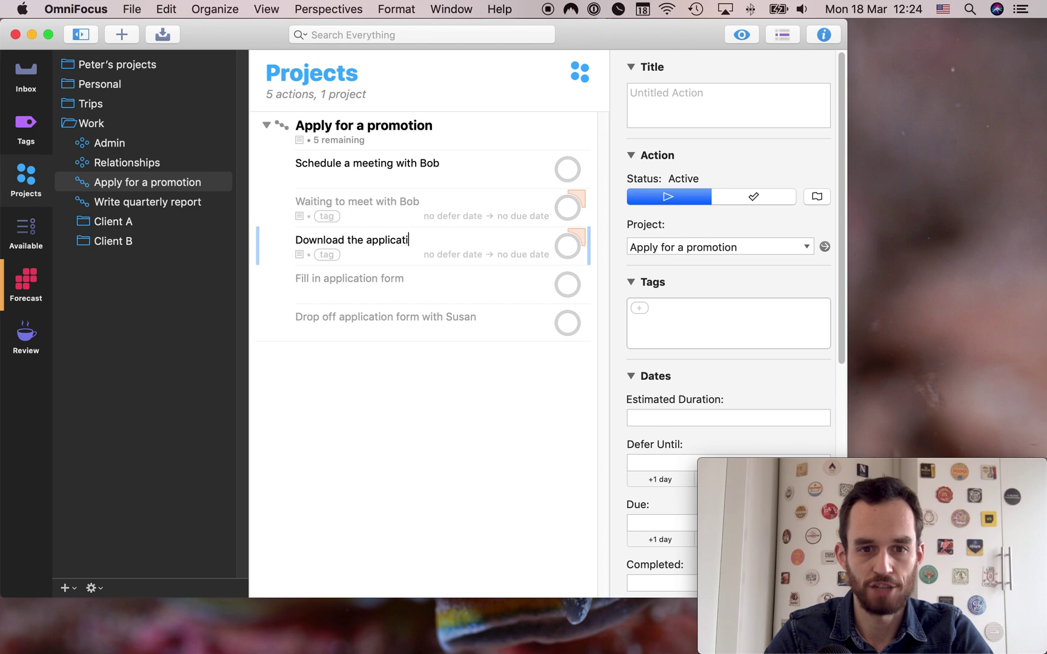
text(on form)
key(Return)
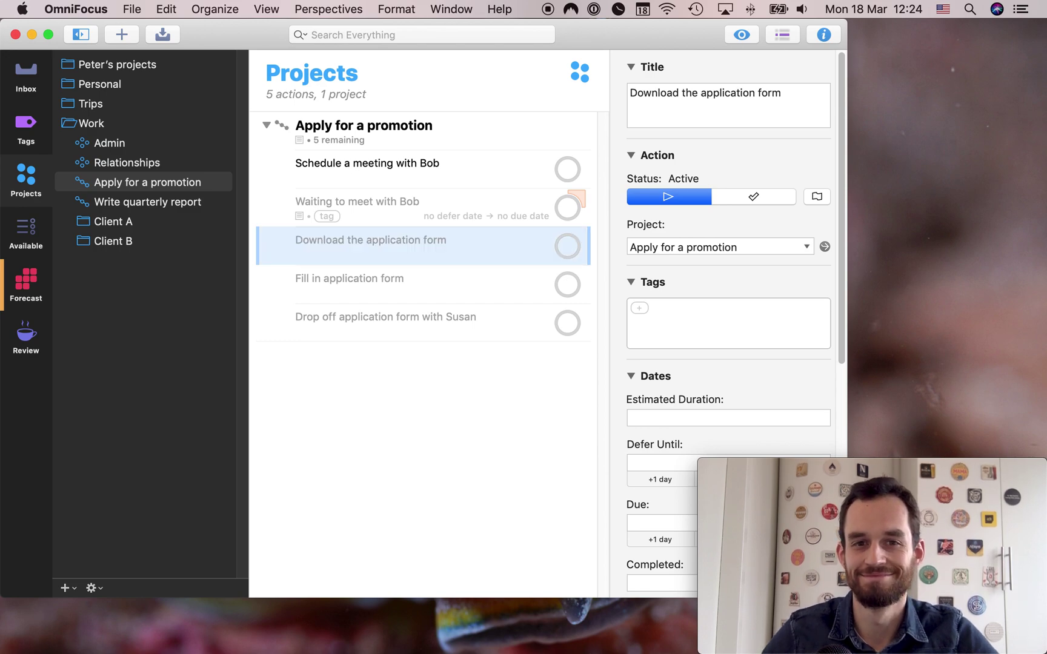
- Review the project's other actions and mark the action for scheduling the meeting as complete
click(438, 278)
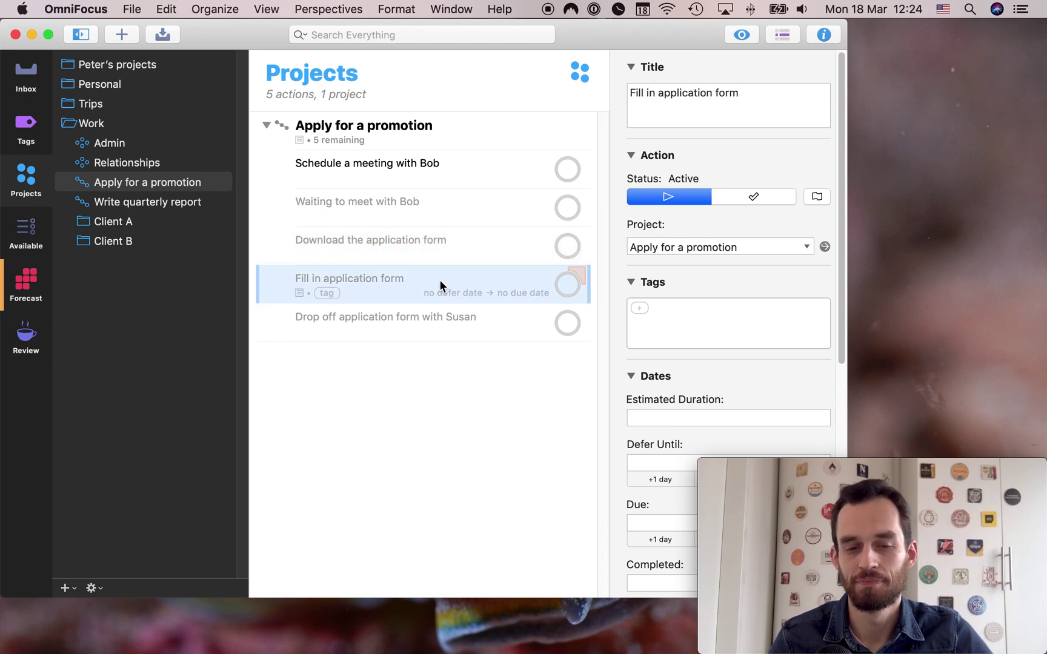
click(442, 320)
click(464, 364)
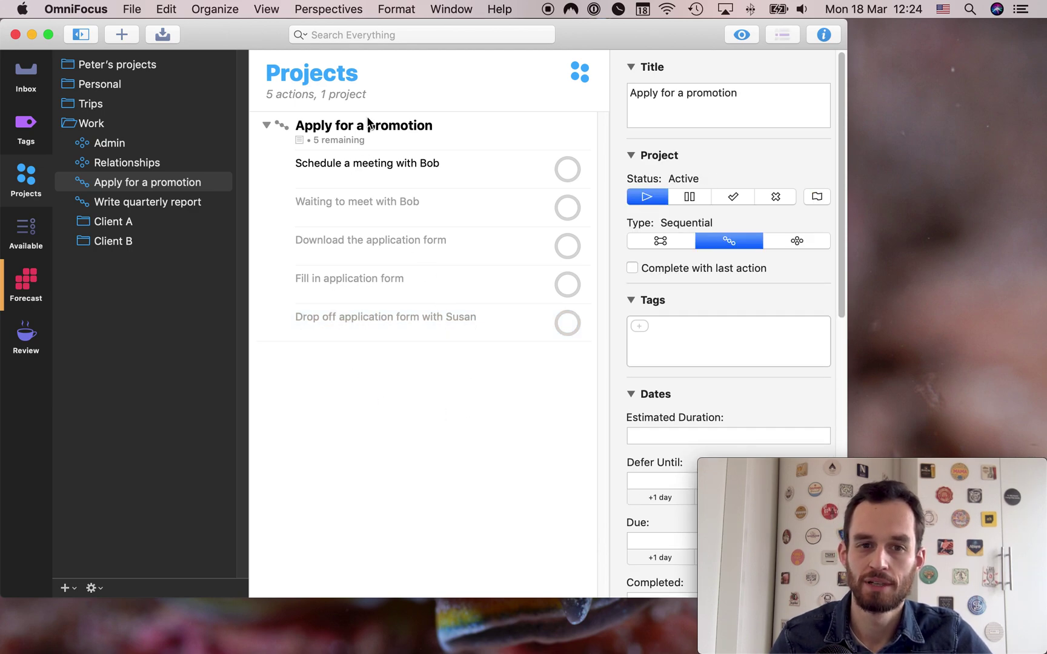
click(375, 138)
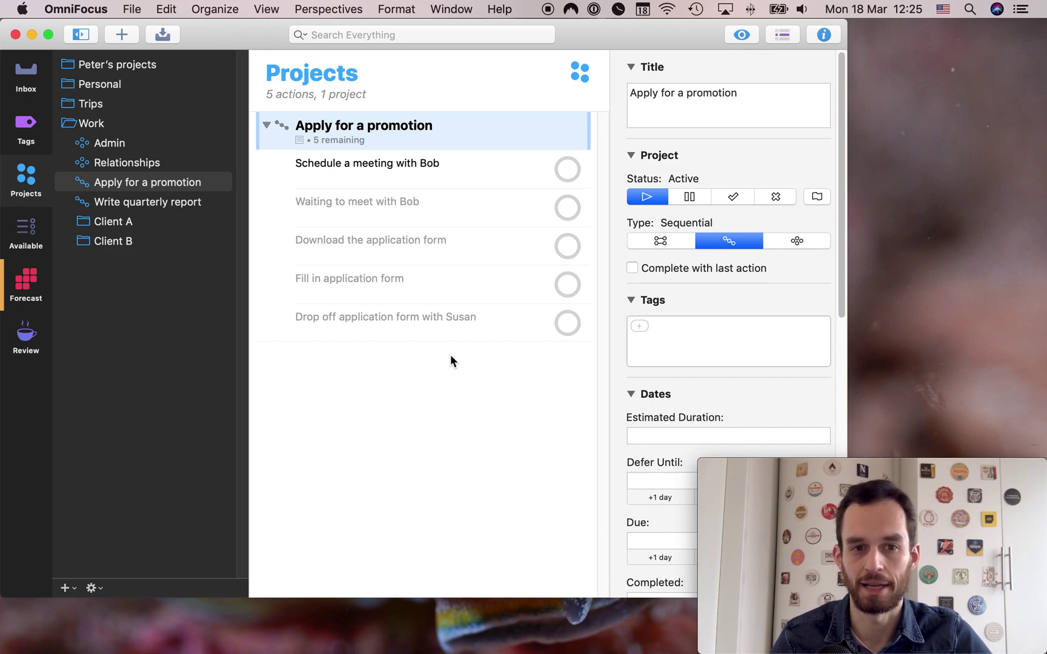
click(399, 203)
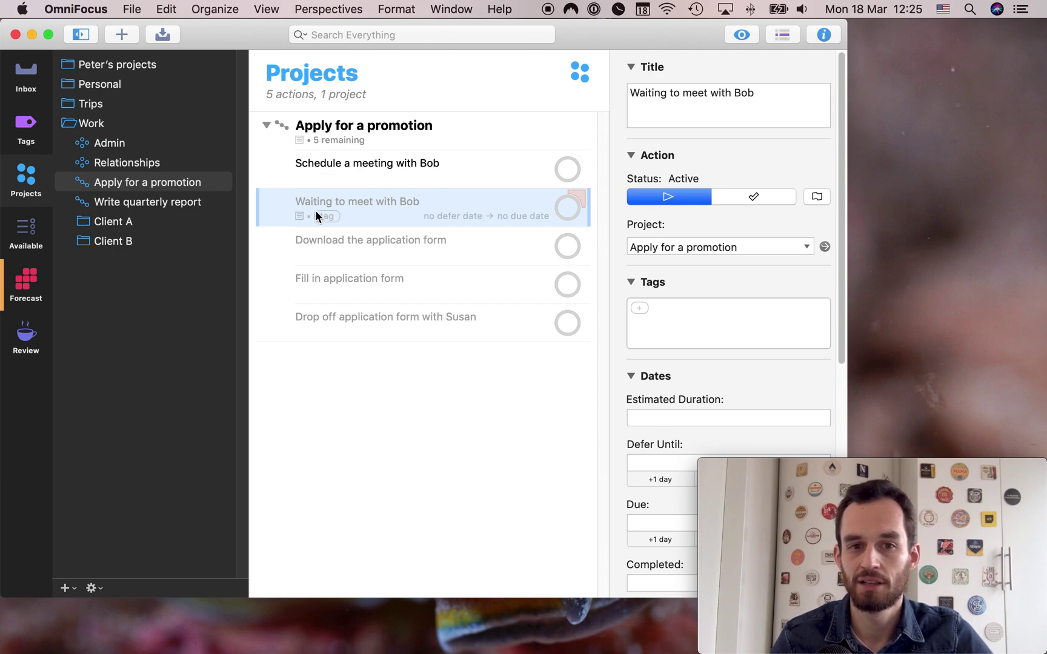
click(459, 164)
click(568, 169)
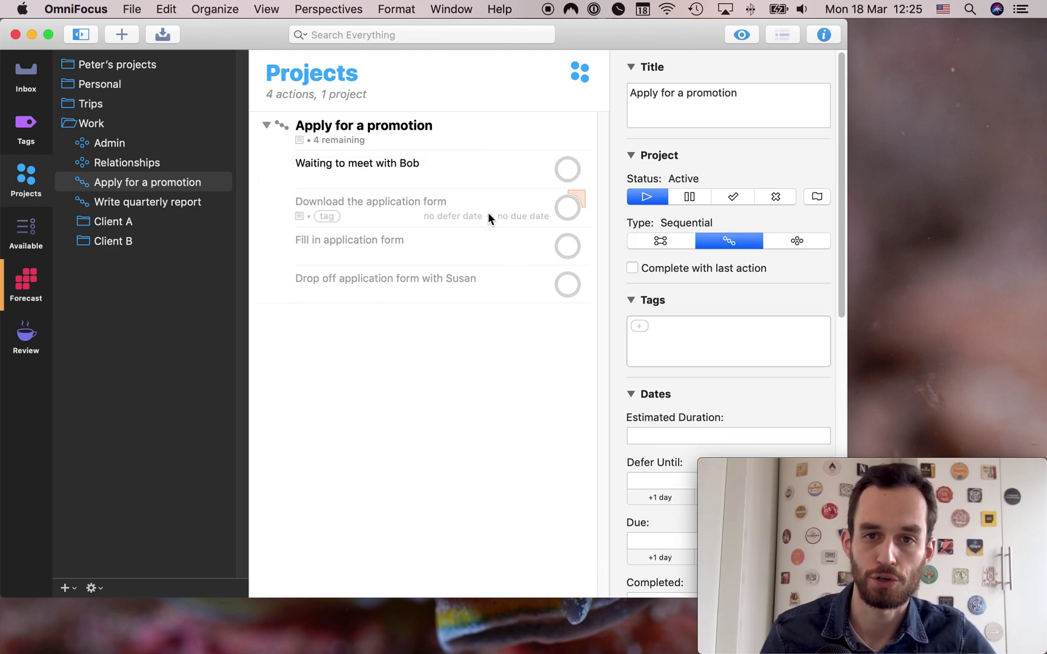
- Examine the order of the remaining actions in the sequential project, from the waiting action through dropping off the application form
click(386, 163)
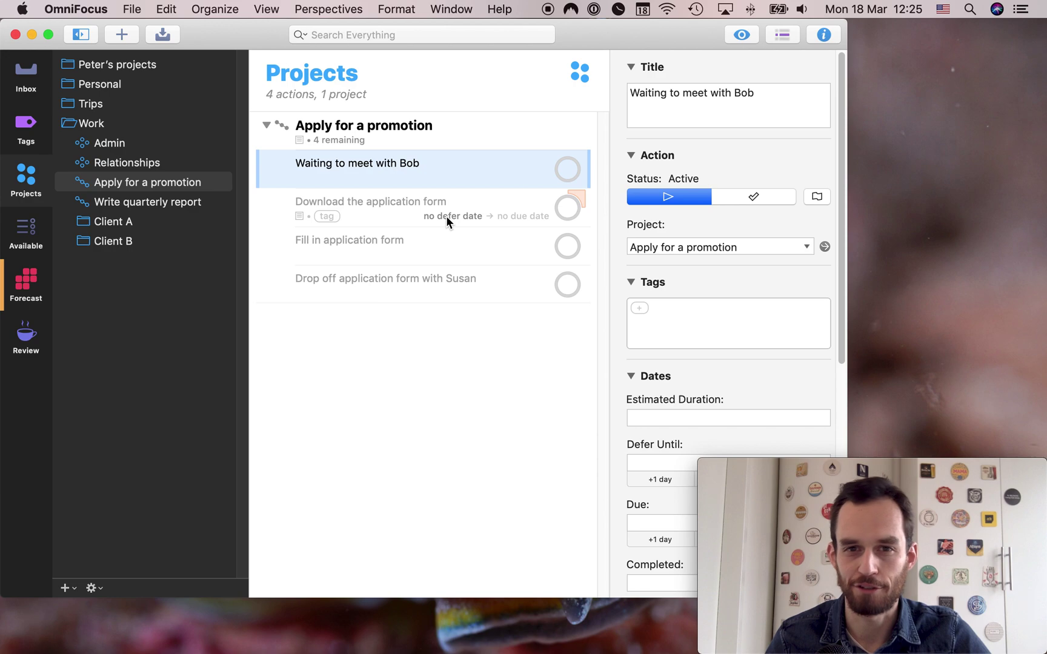
click(413, 205)
click(410, 249)
click(433, 285)
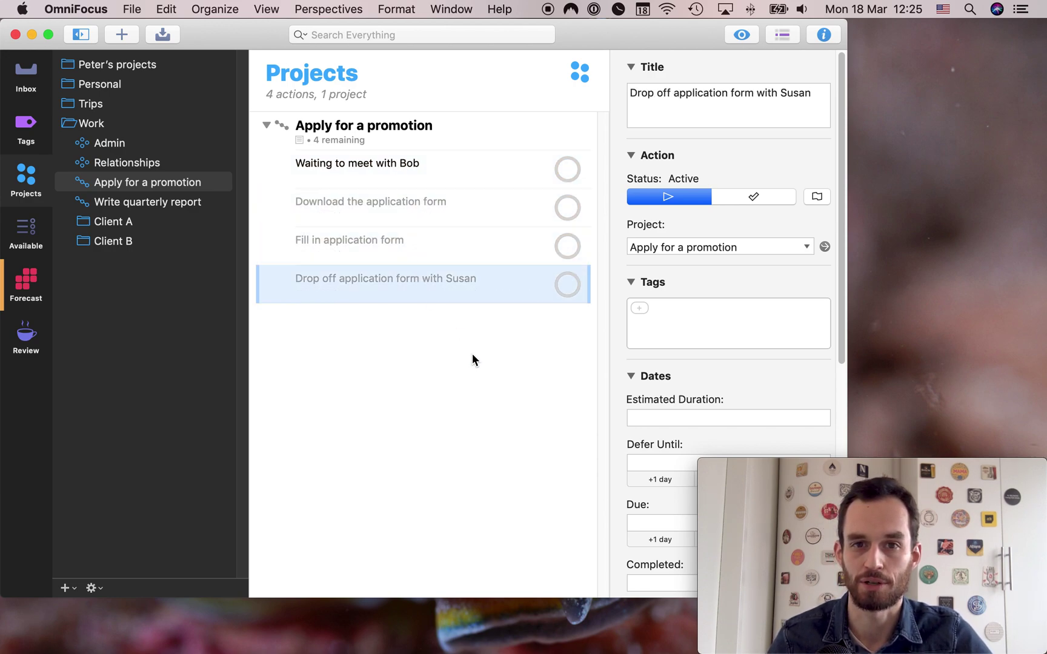
click(482, 370)
click(386, 136)
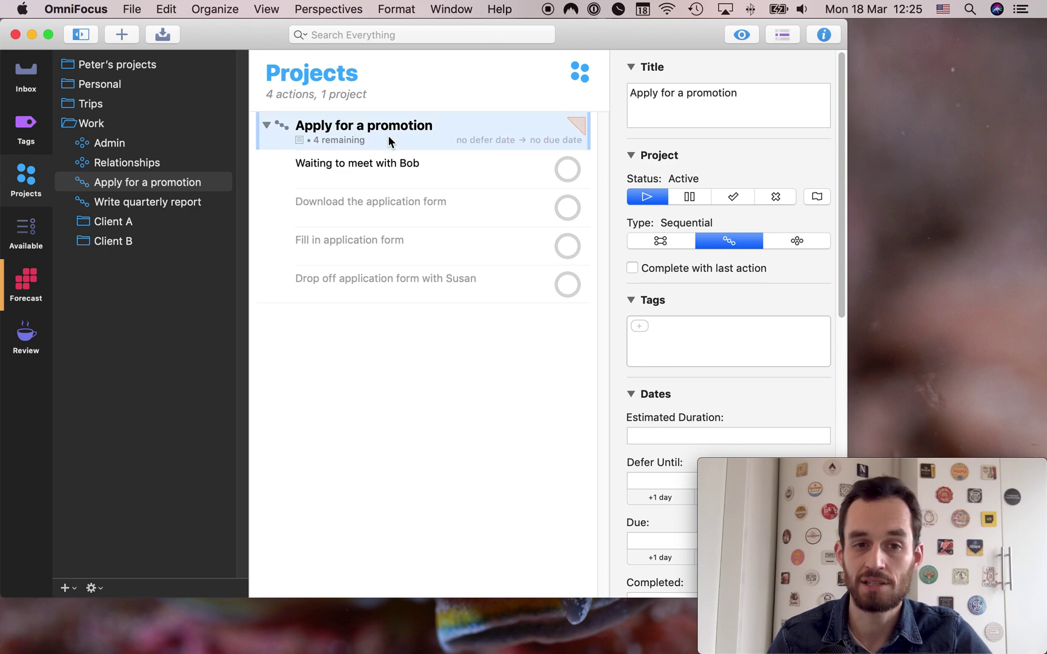
click(407, 209)
click(411, 243)
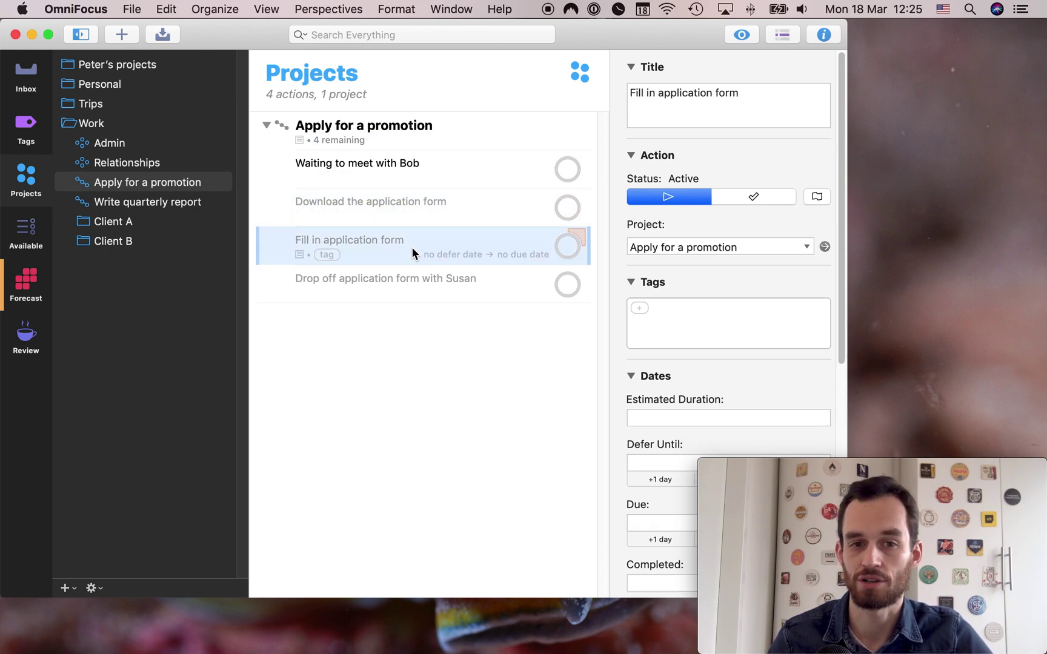
click(430, 286)
click(502, 332)
click(390, 171)
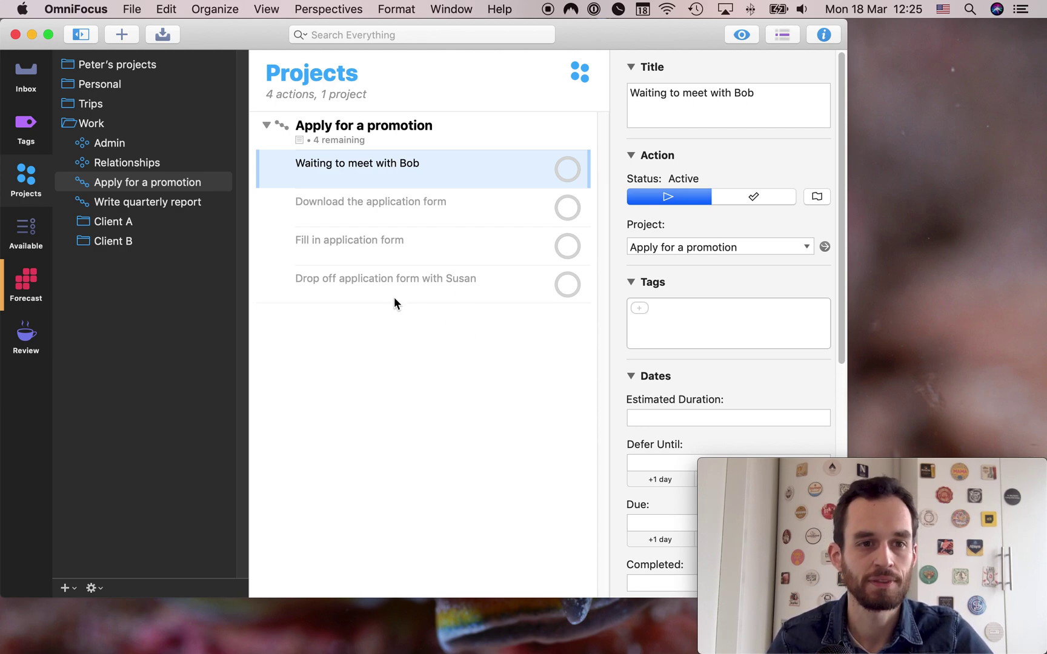
- Compare the actions and status of the Waiting for and Next tags in the Tags perspective
click(27, 129)
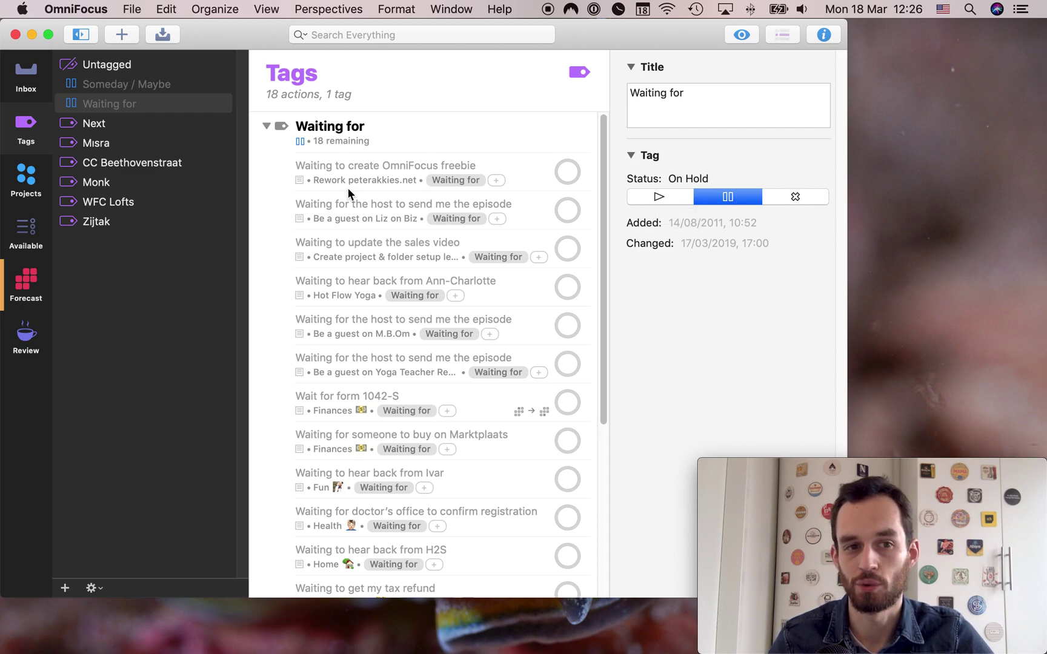
click(108, 125)
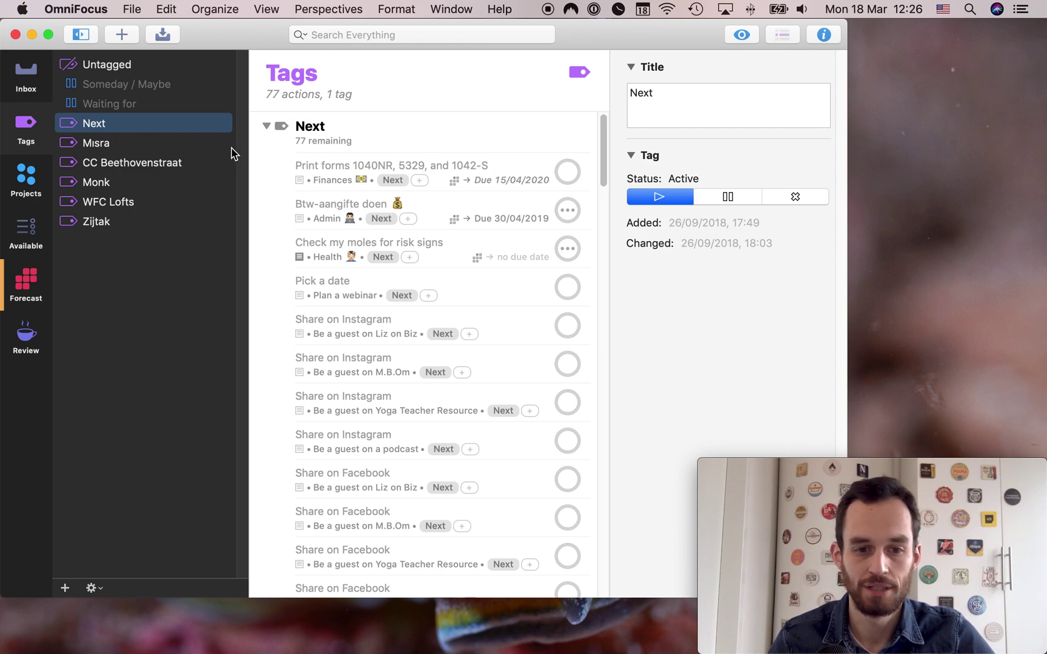
click(118, 108)
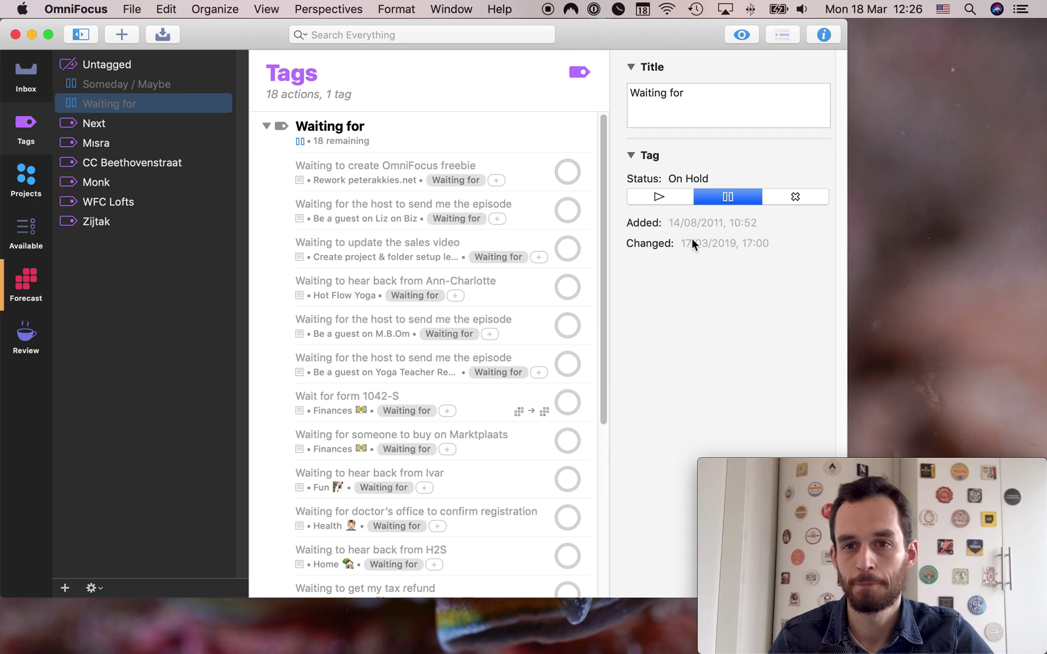
- Try the Available filter in the Tags perspective's view options and restore it to Remaining
click(745, 38)
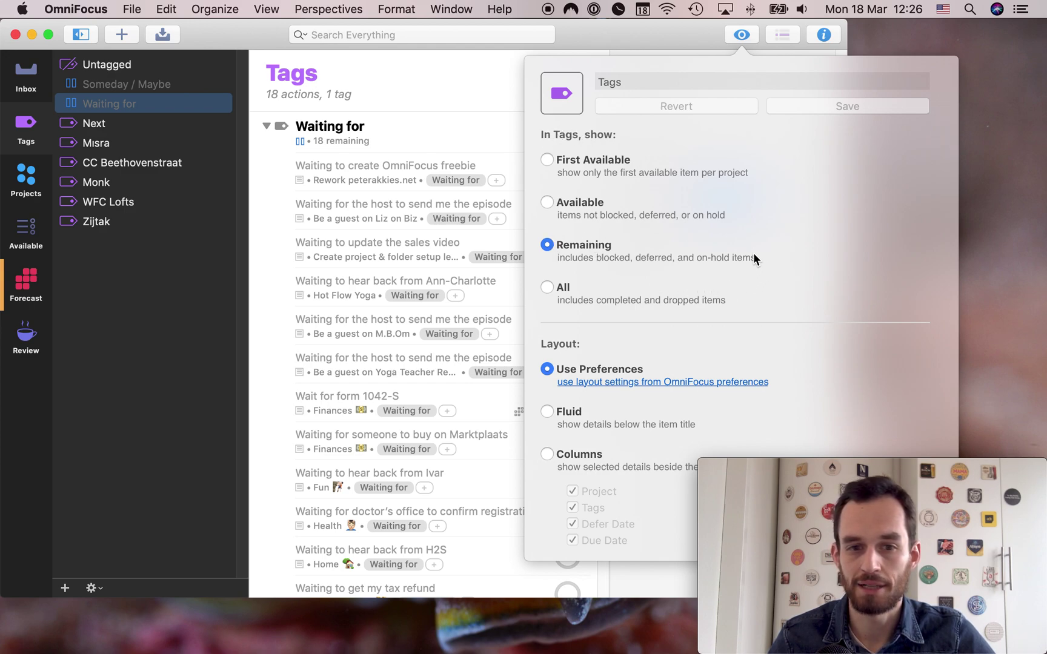
click(736, 35)
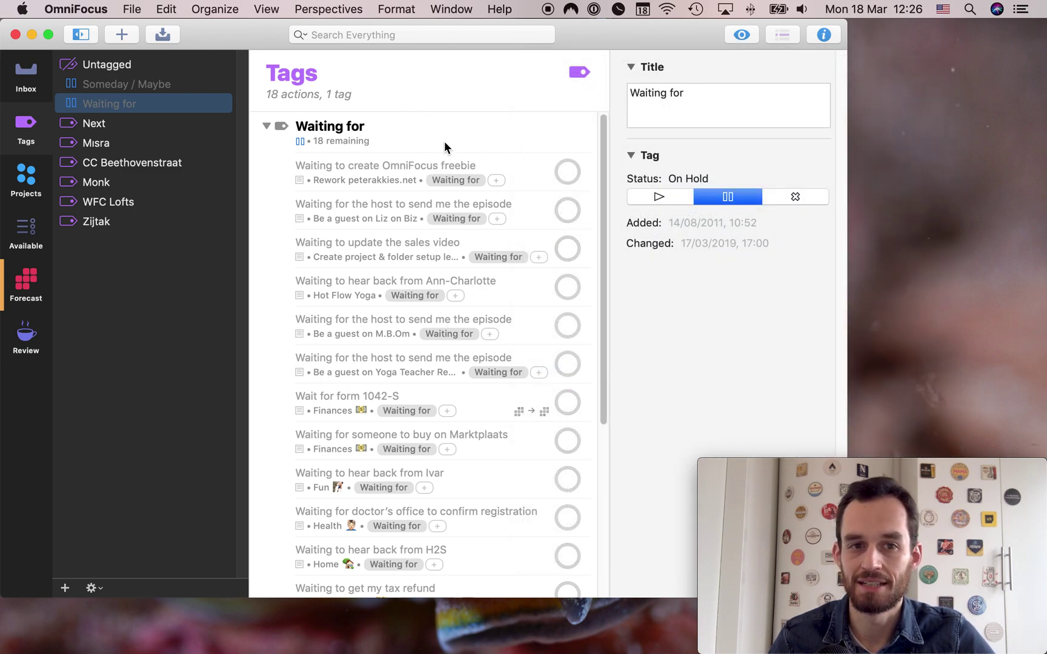
mouse_move(513, 181)
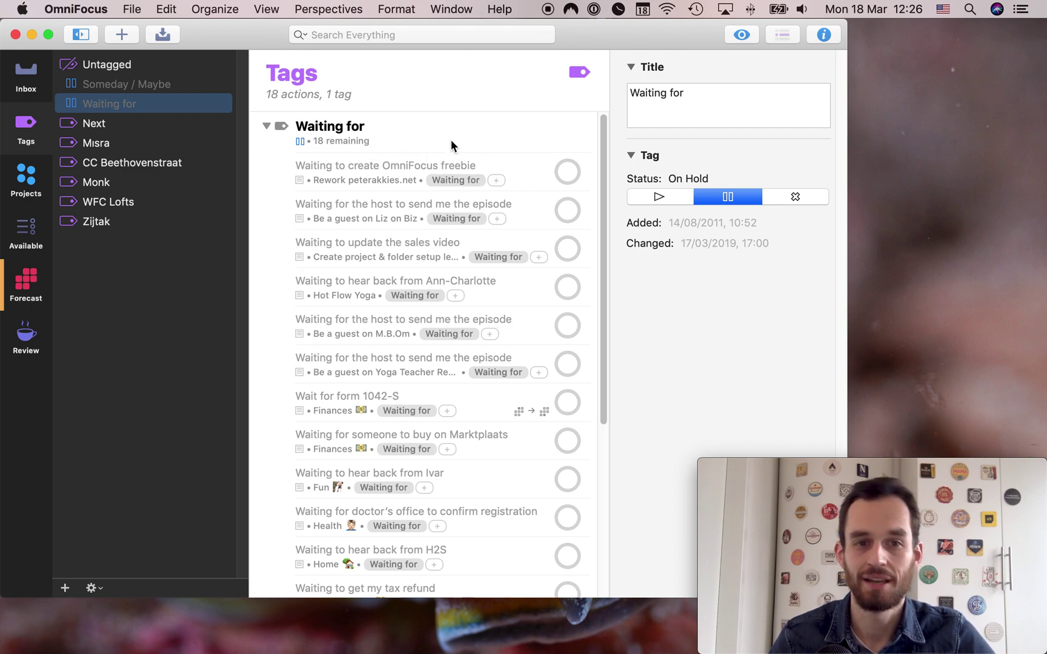
click(741, 34)
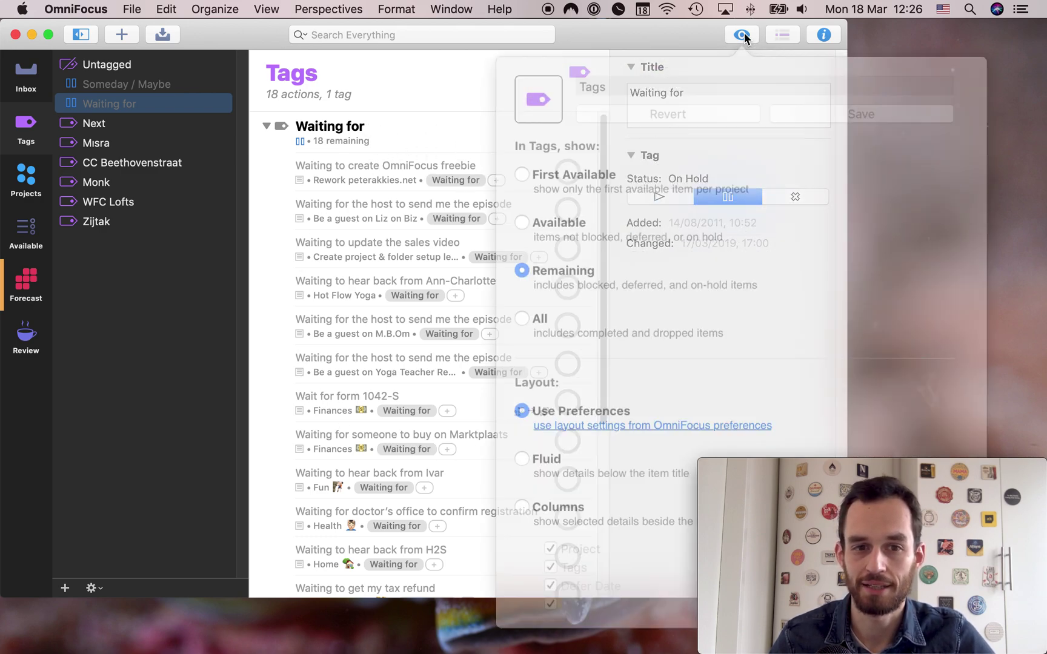
click(577, 202)
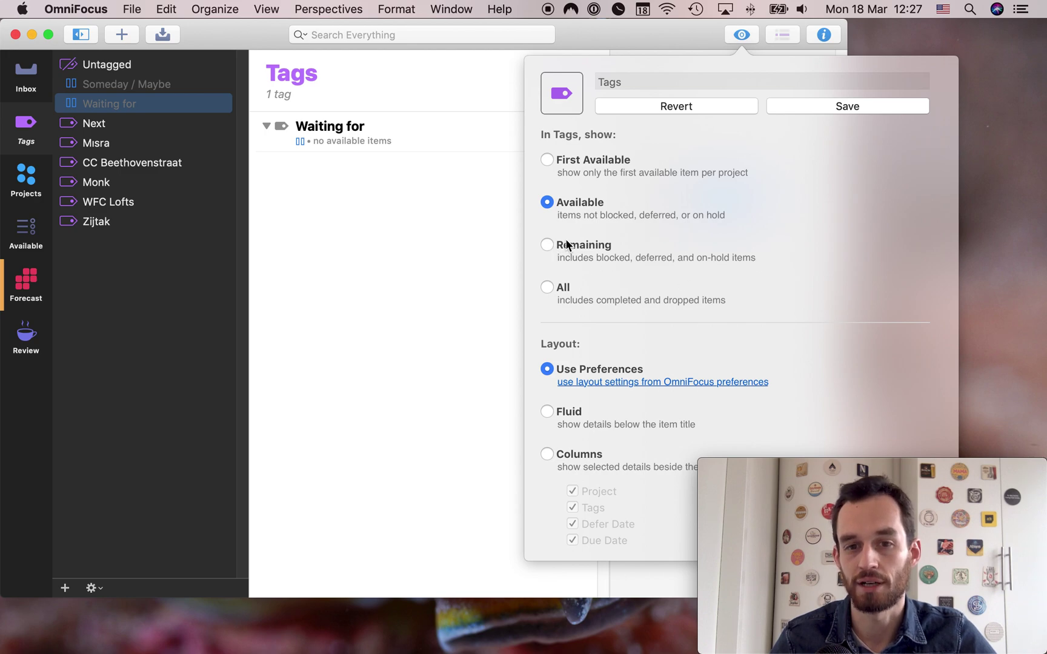
click(547, 245)
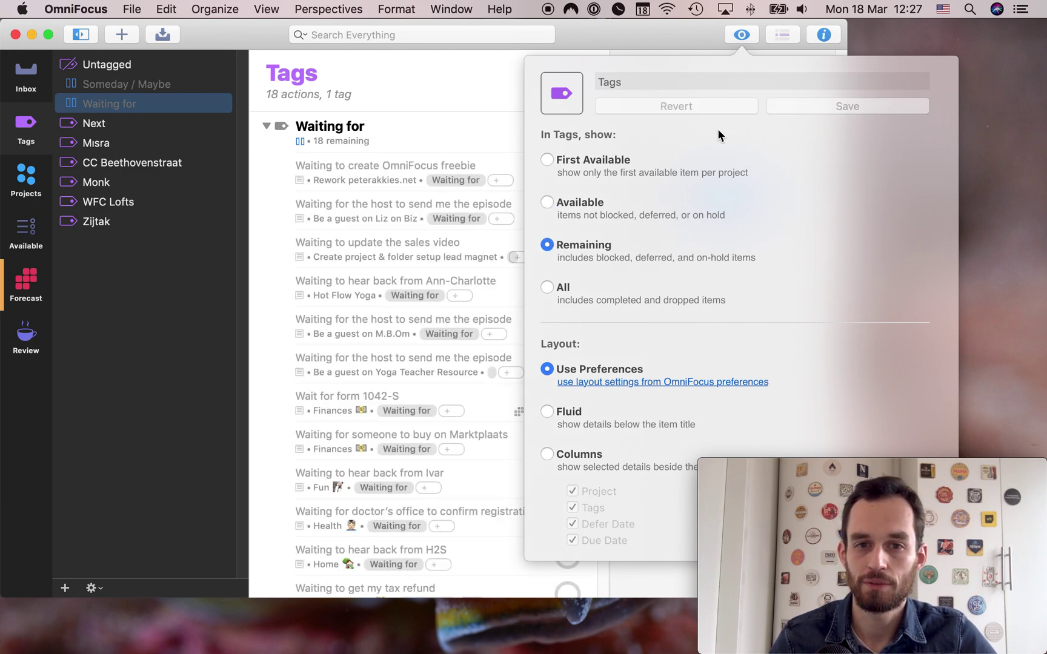
click(507, 75)
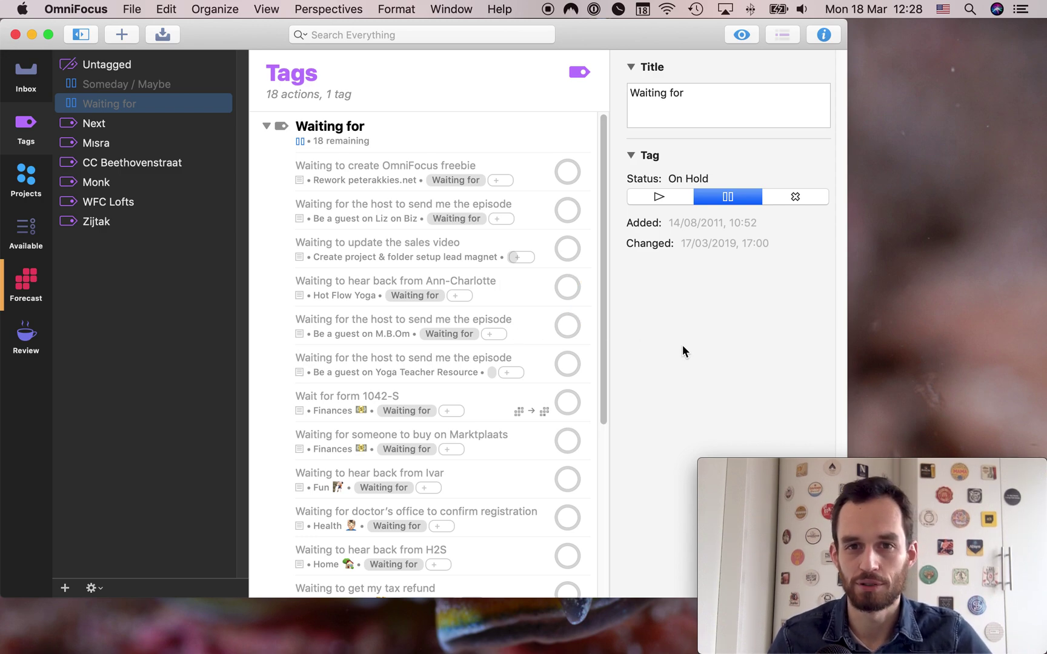
- Assign the Waiting for tag to the action about waiting for the meeting in the Apply for a promotion project
click(33, 181)
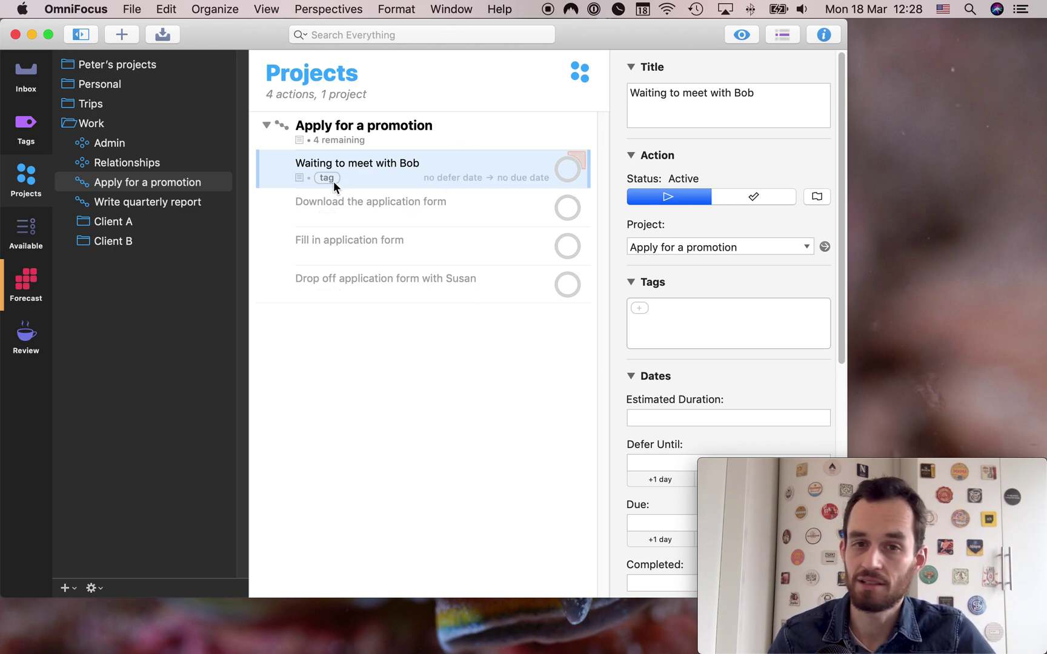
click(326, 178)
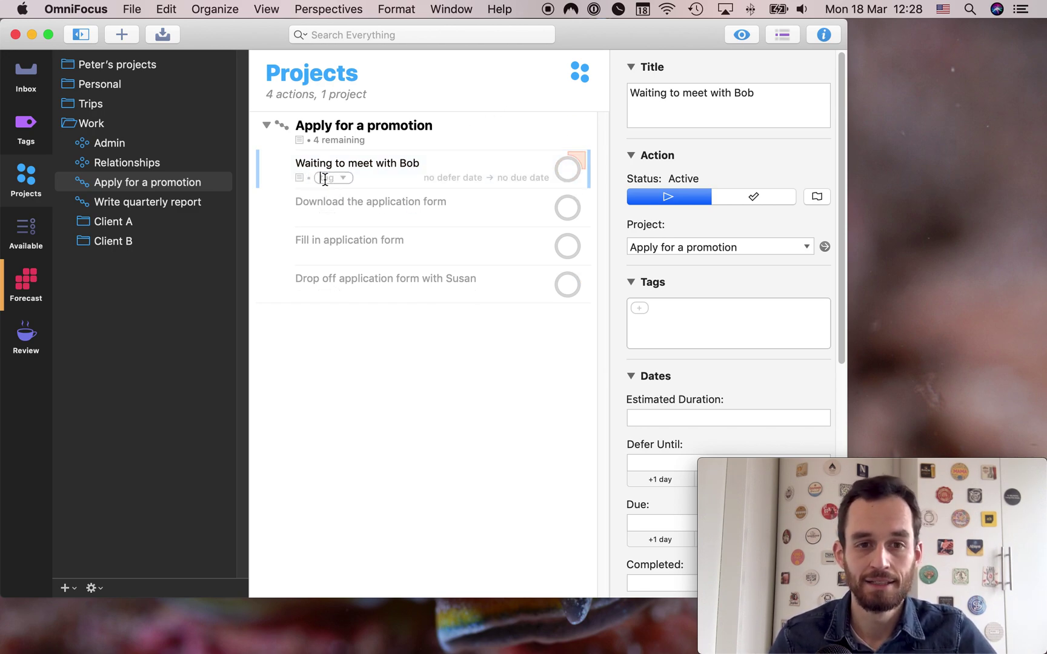
text(Wai)
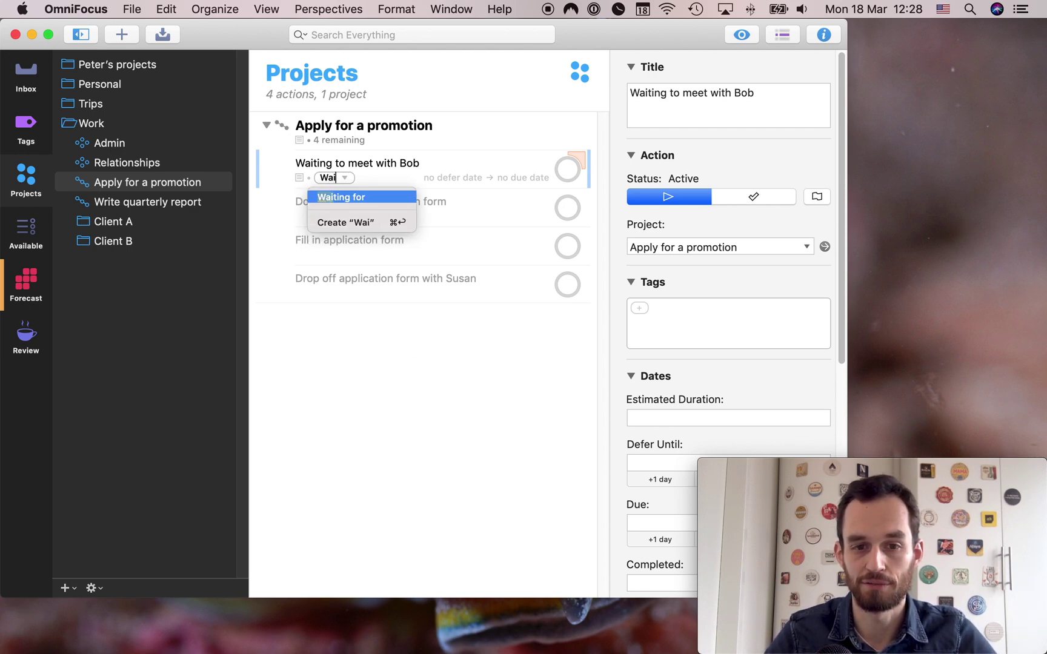
key(Return)
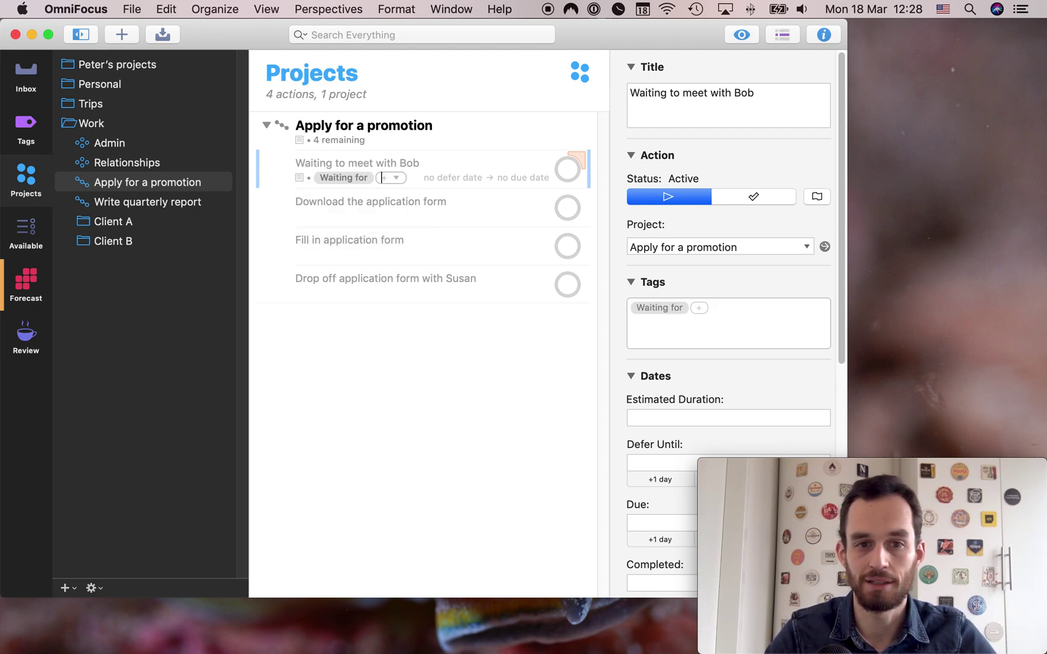
key(Escape)
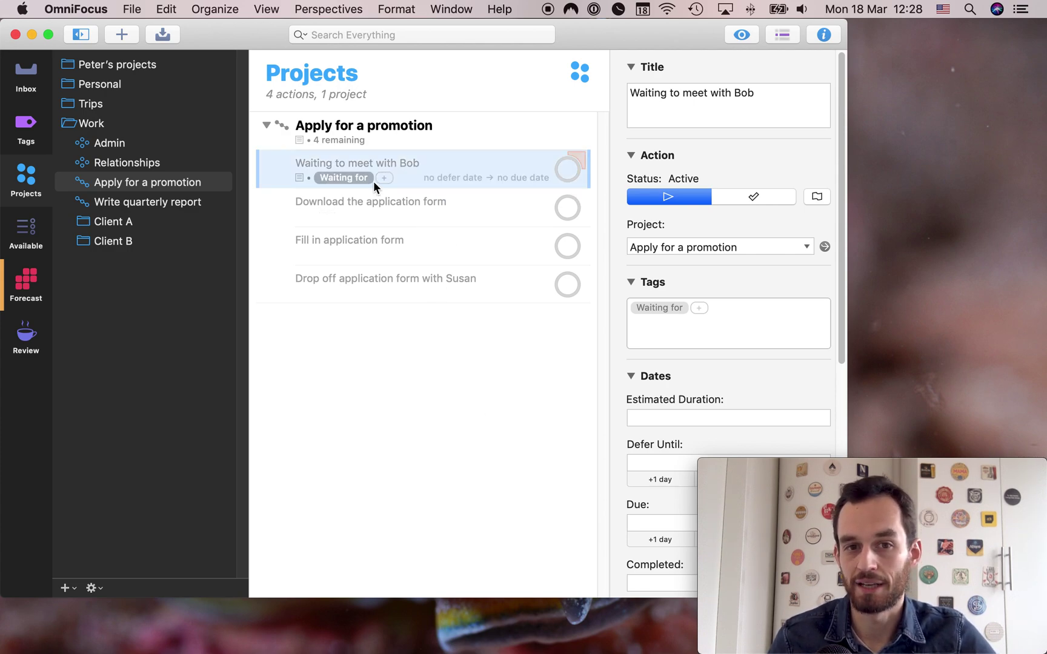
click(392, 305)
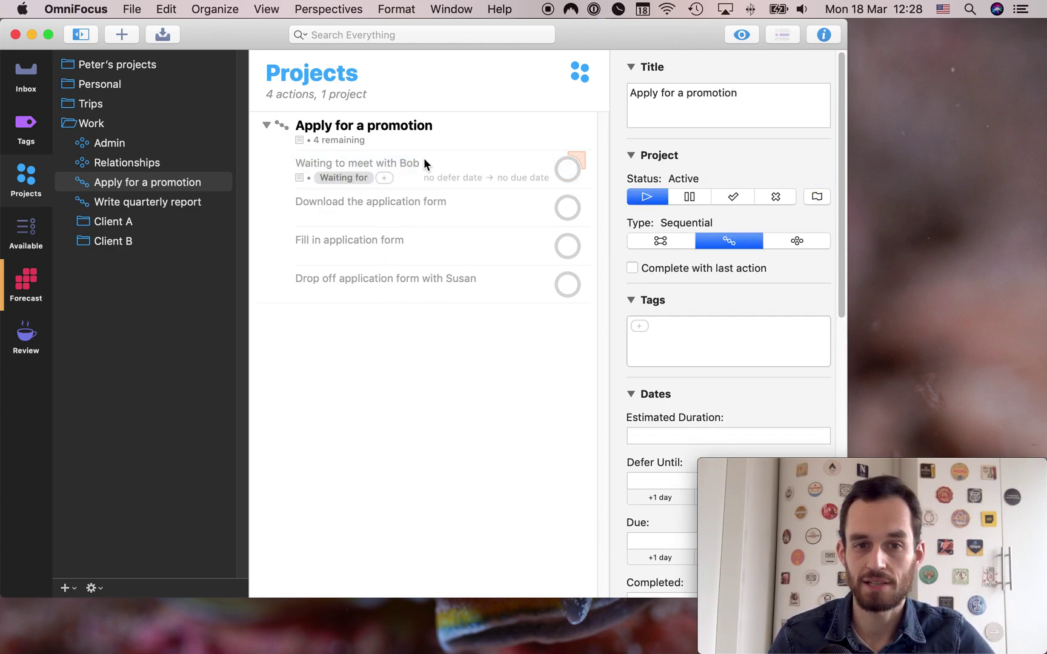
- Try marking the tagged meeting action as complete in the sequential project, and undo the completion
click(446, 169)
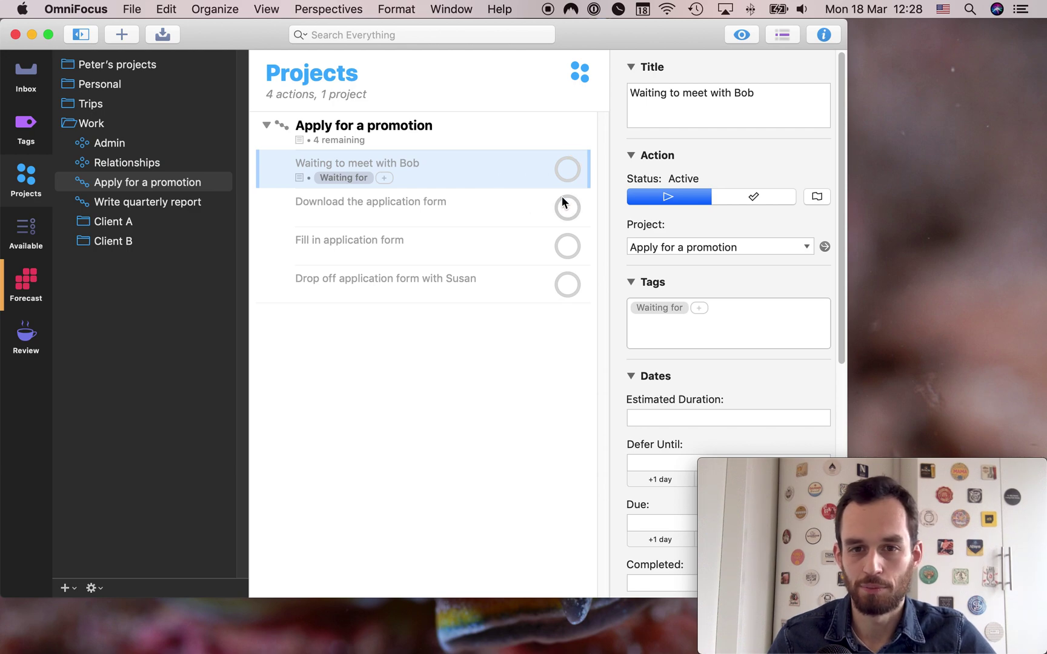
click(567, 170)
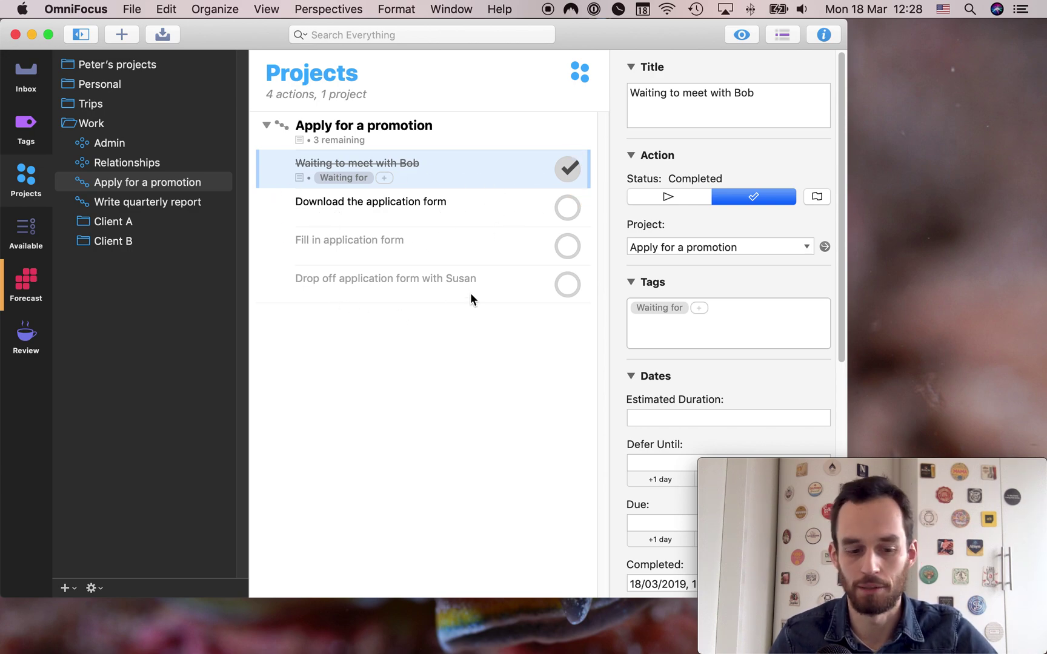
key(super+z)
click(488, 346)
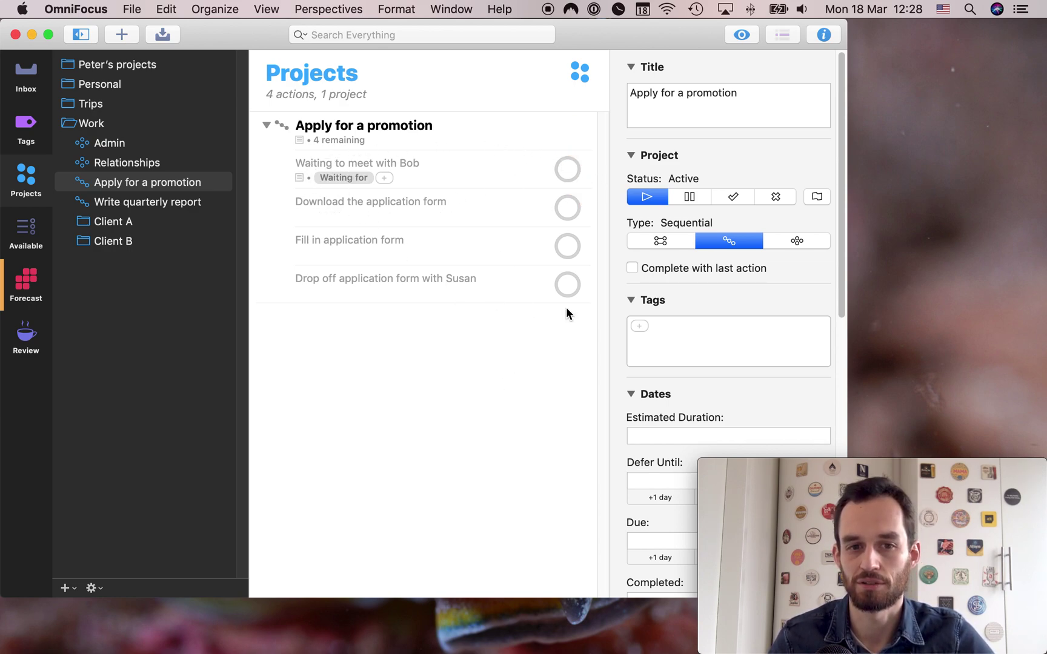
- Examine the tagged waiting action and the three application form actions that follow it in the project
click(429, 162)
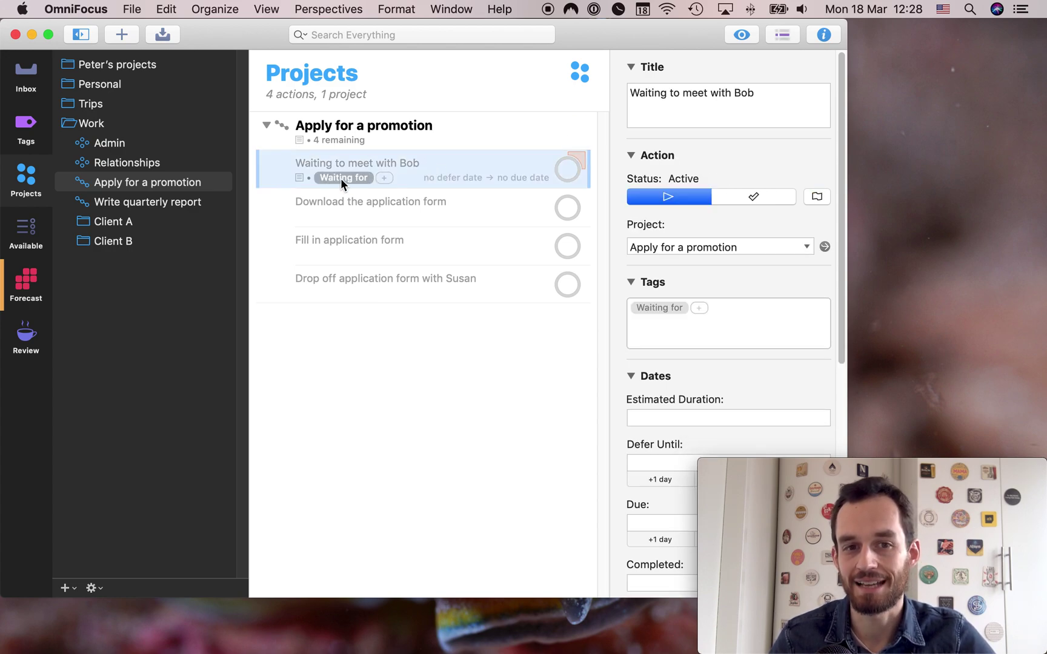
click(387, 206)
click(390, 240)
click(399, 278)
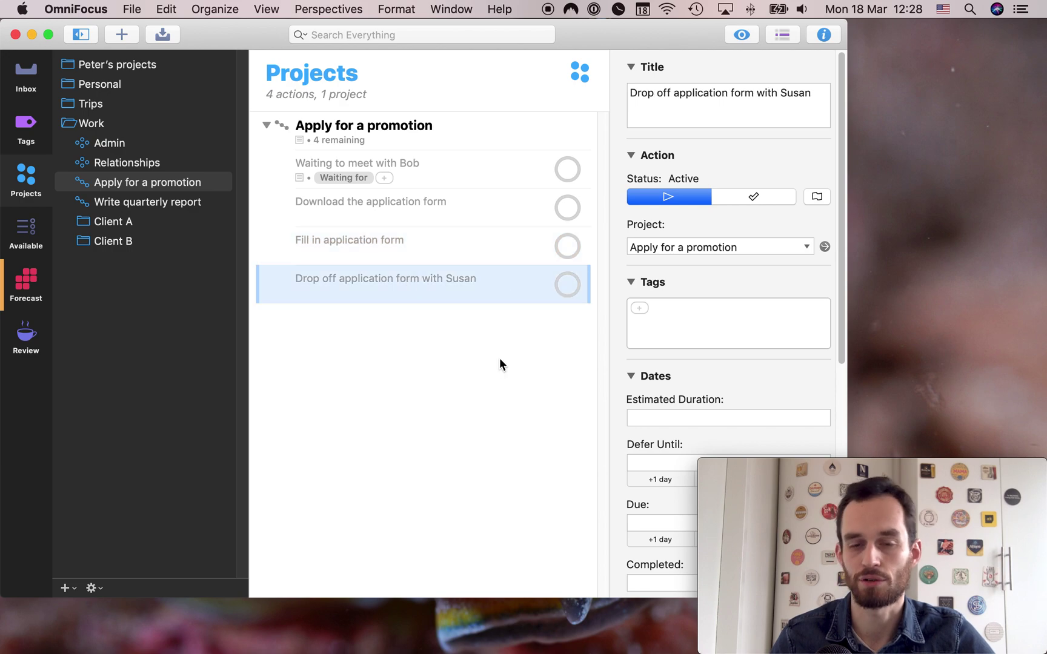
click(495, 360)
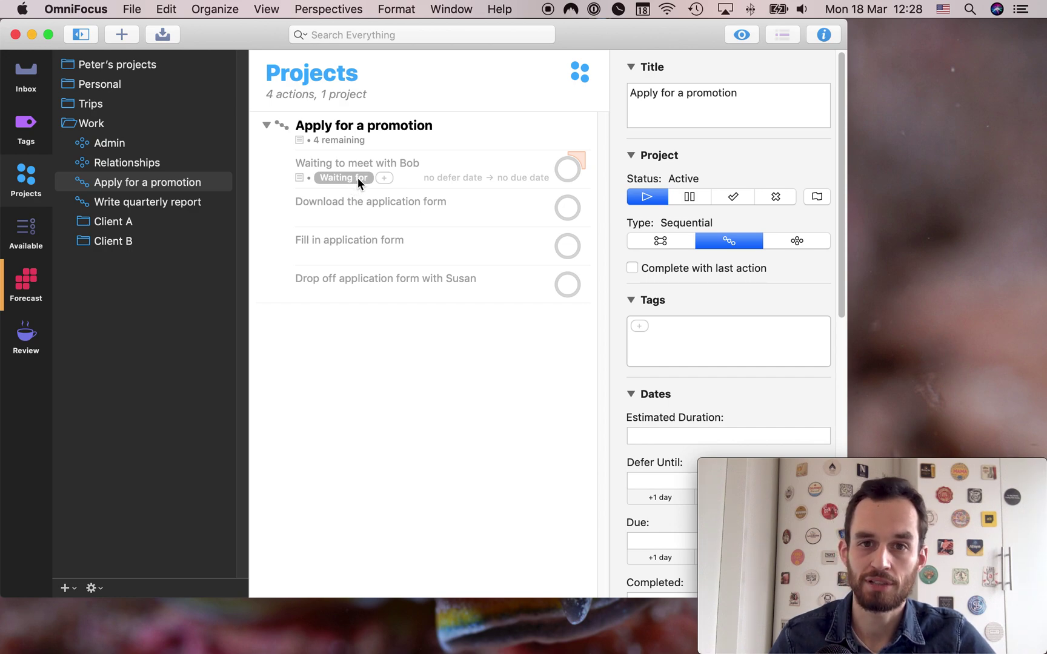
- Mark the waiting action and the download, fill in and drop off application form actions as complete
click(467, 166)
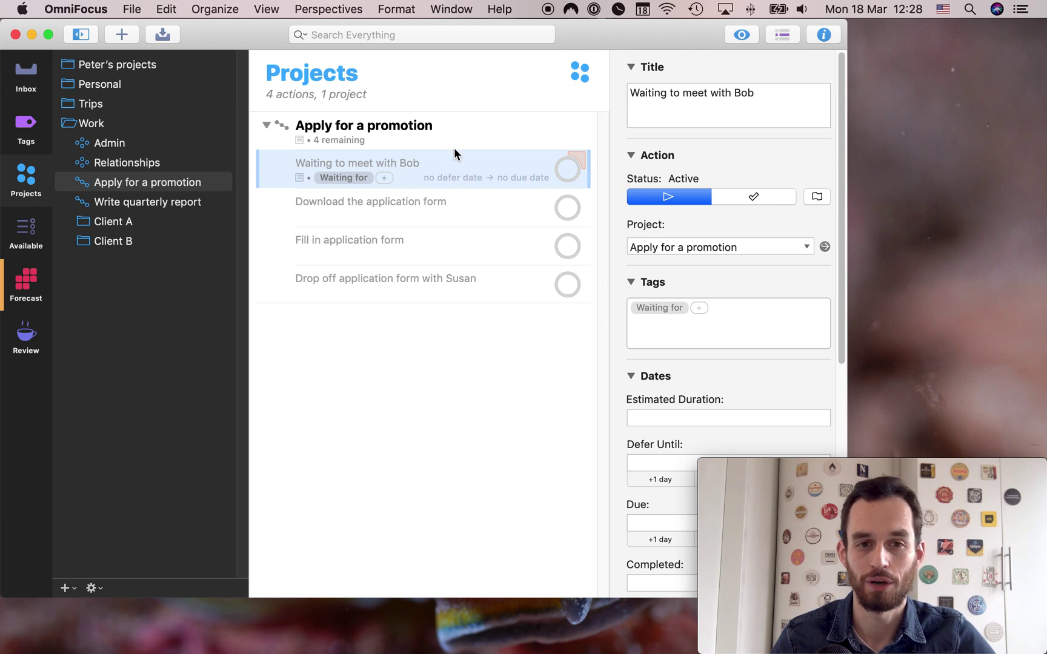
click(566, 171)
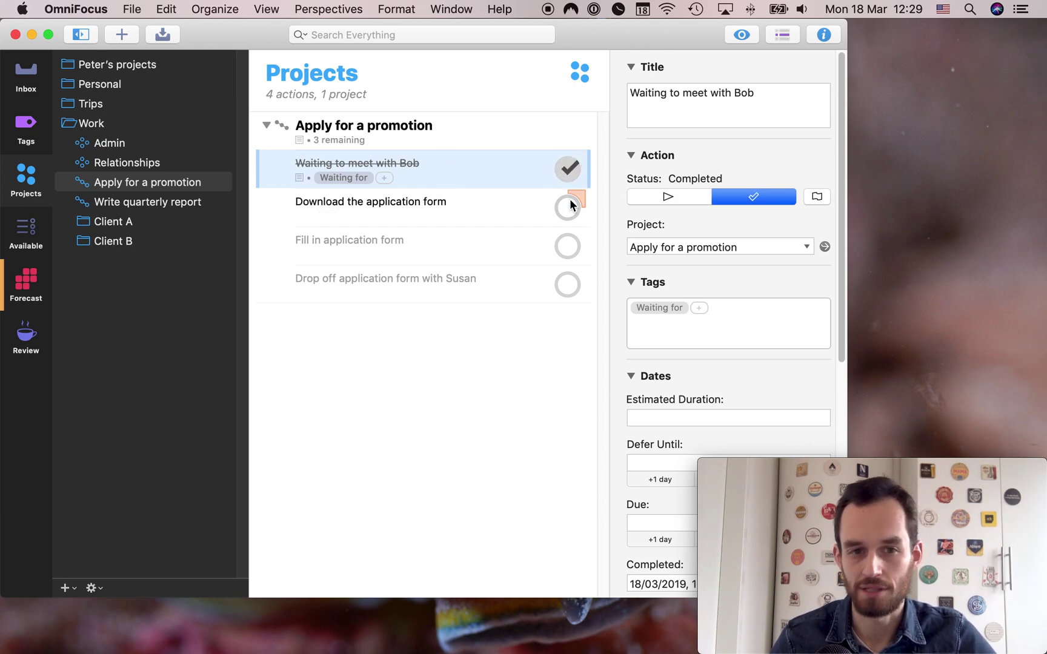
click(569, 207)
click(568, 247)
click(569, 283)
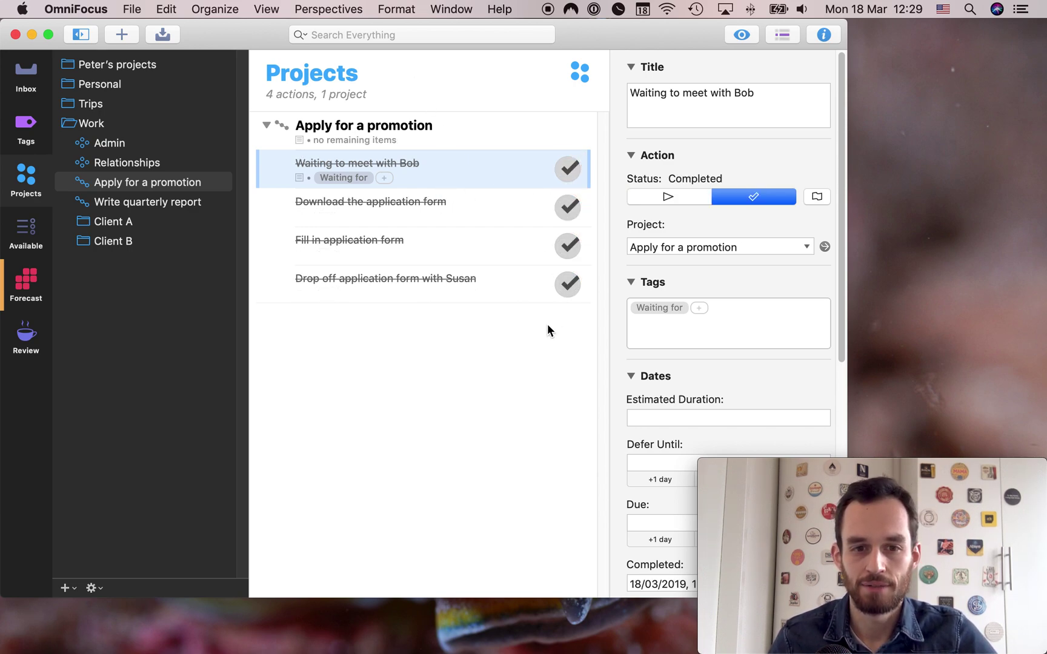
- Add an action at the end of the Apply for a promotion project about waiting to hear back from the form's recipient
click(444, 335)
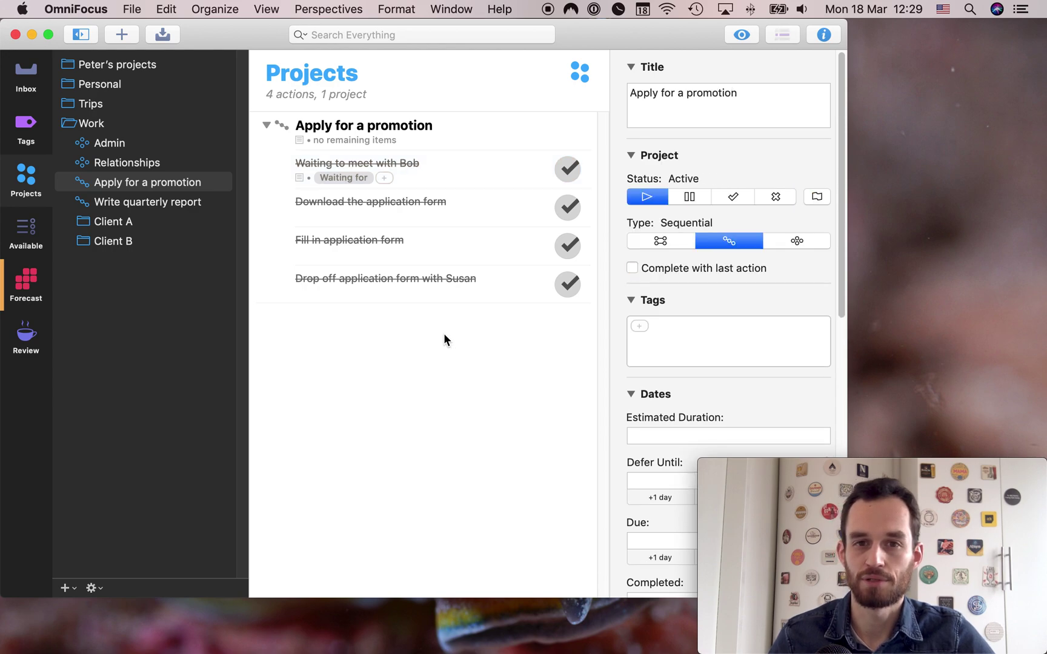
key(super+n)
text(Wait)
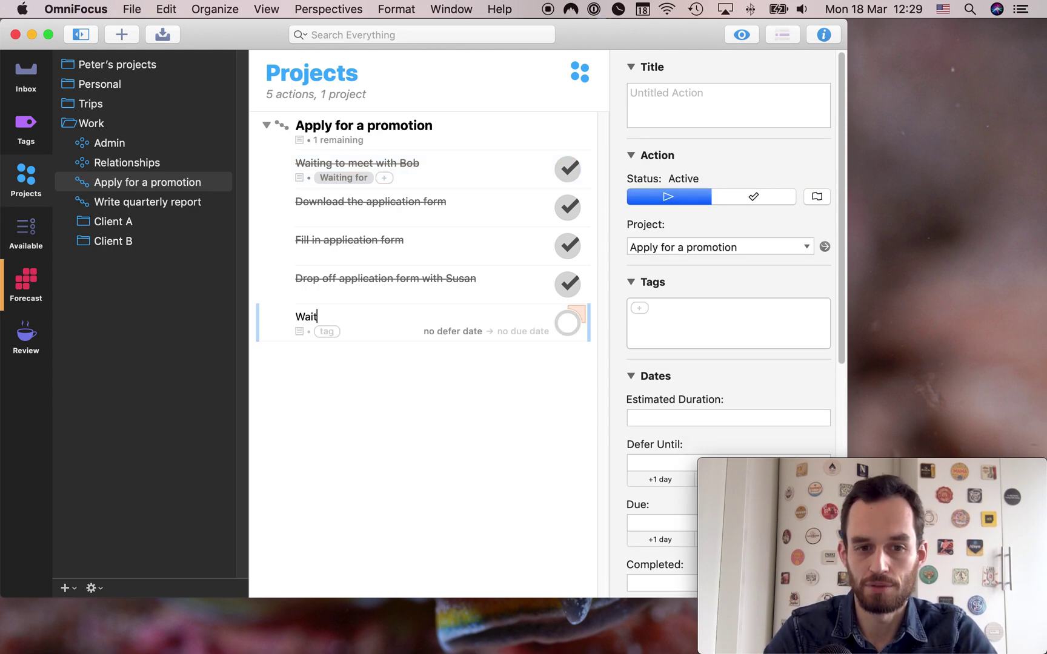
text(ing to hear back from Susan)
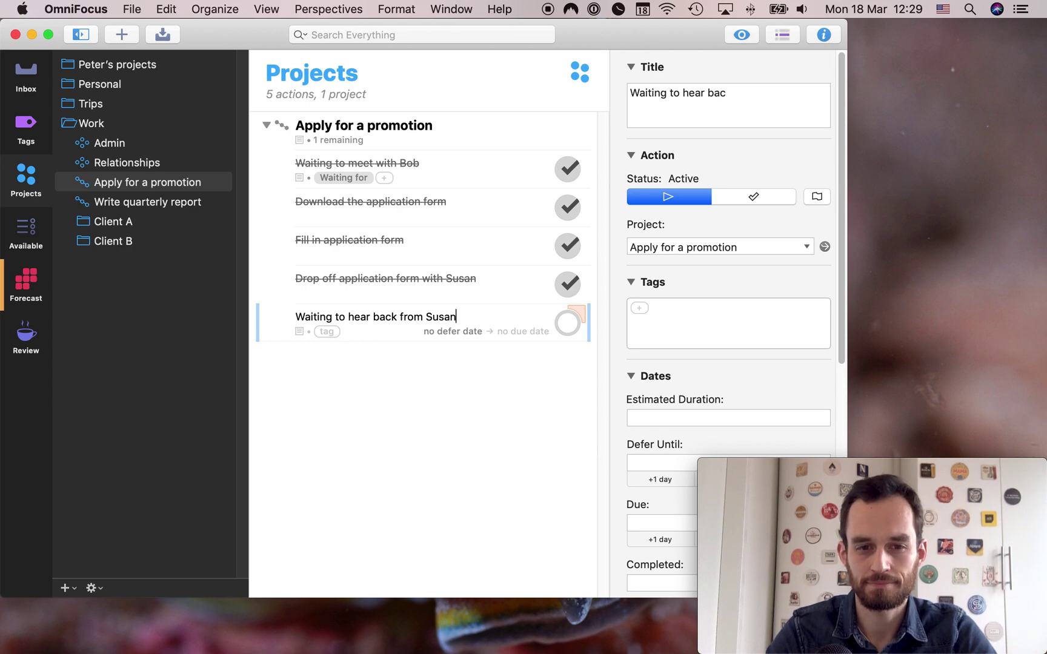
key(Return)
click(462, 403)
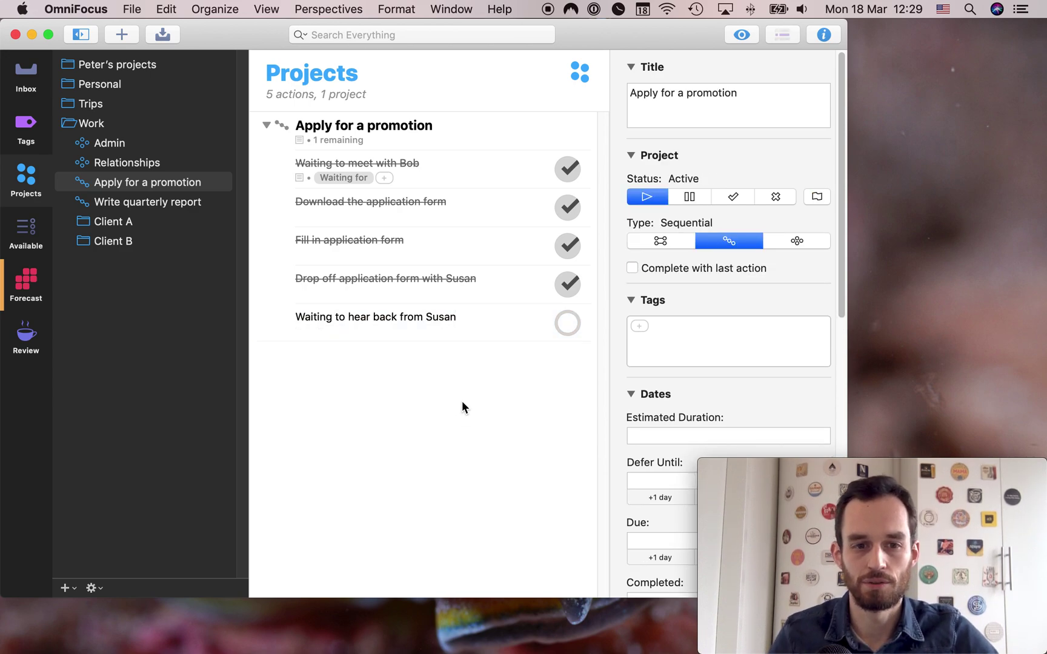
- Delete the new waiting-to-hear-back action and select the Apply for a promotion project
click(422, 180)
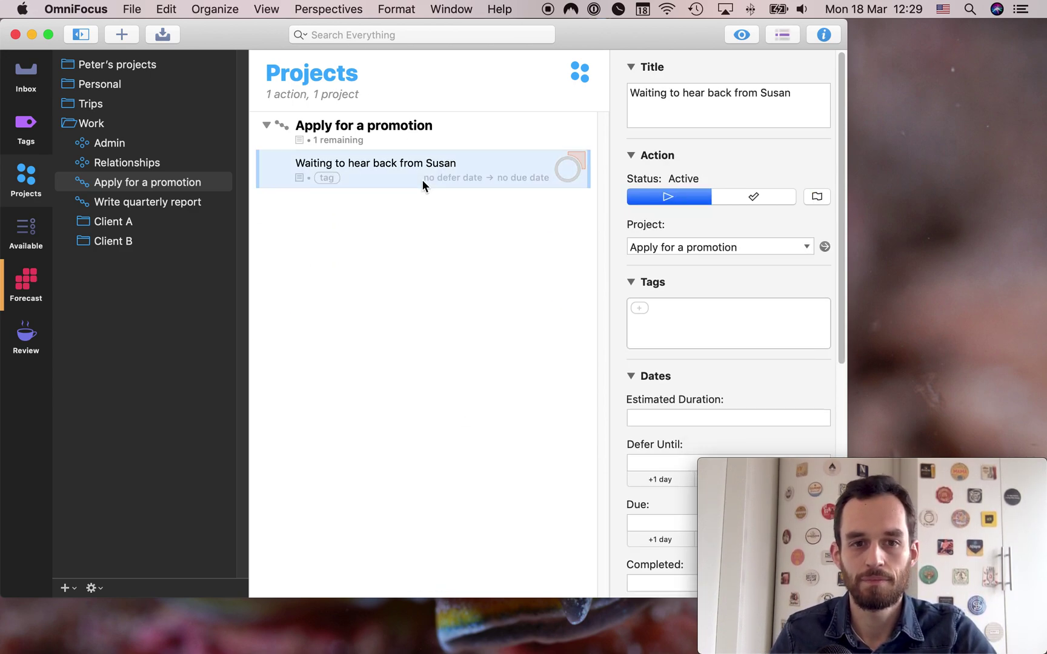
key(Delete)
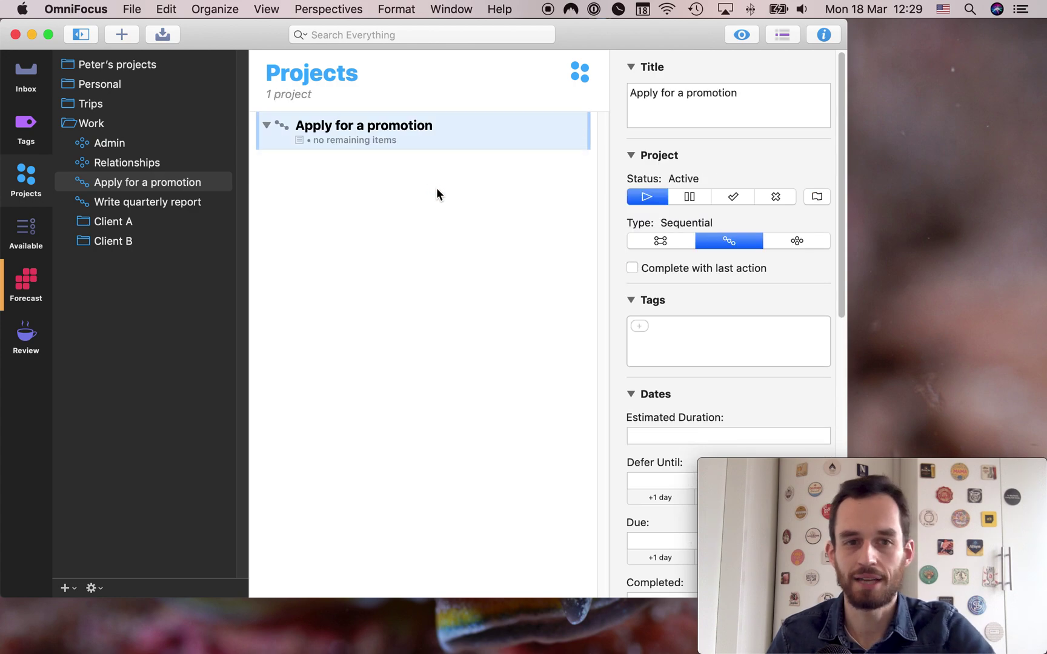
click(441, 129)
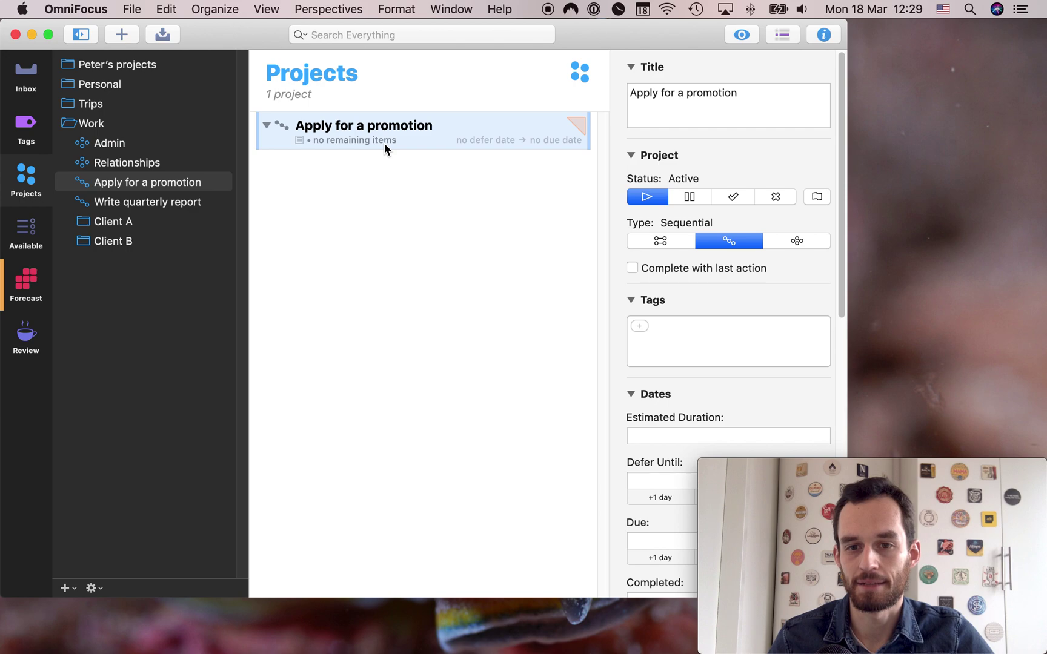
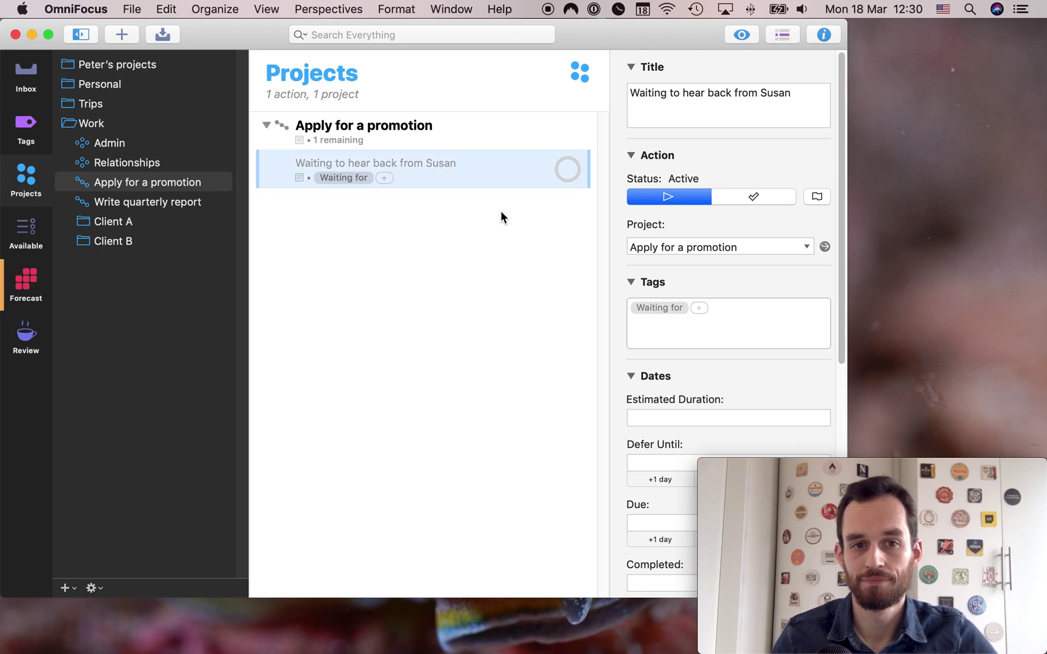
- Compare the status and type of the Apply for a promotion project with its tagged waiting action
click(423, 128)
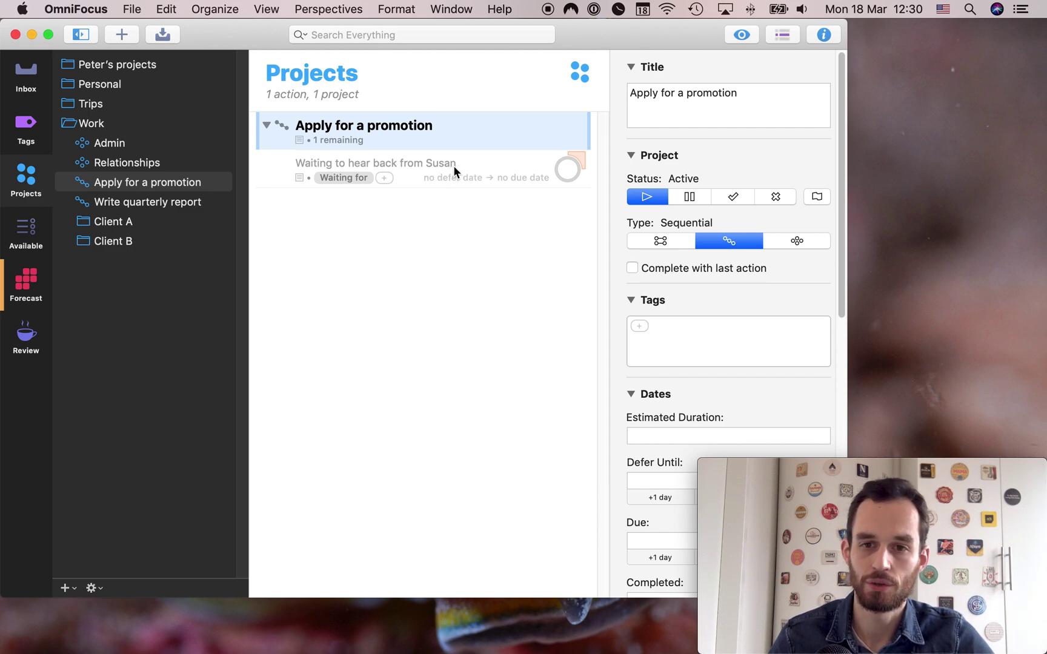
click(434, 165)
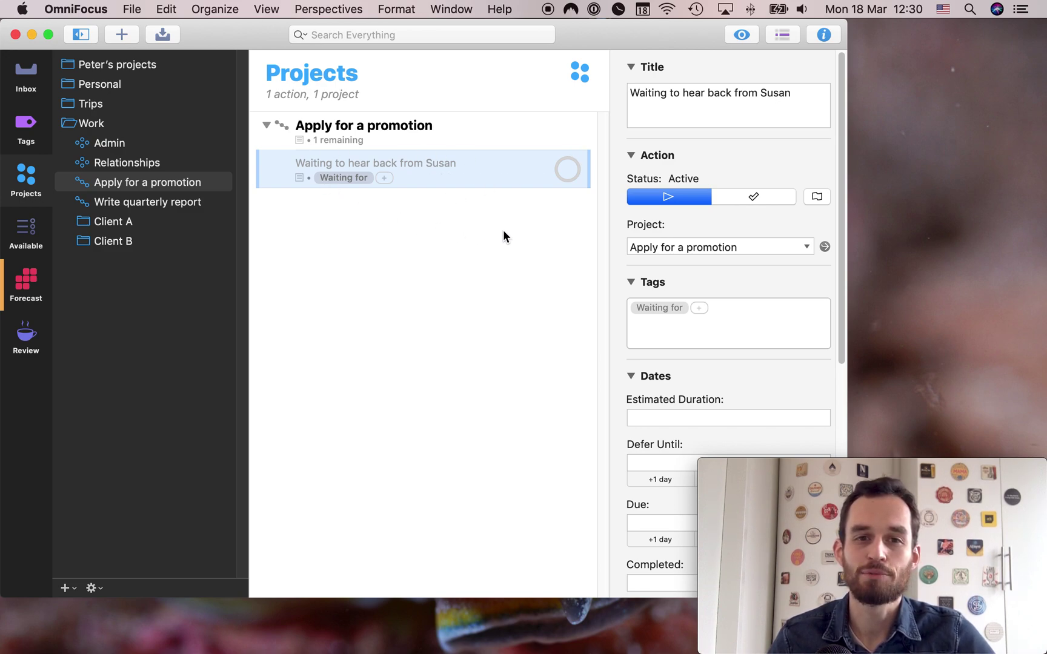
click(421, 139)
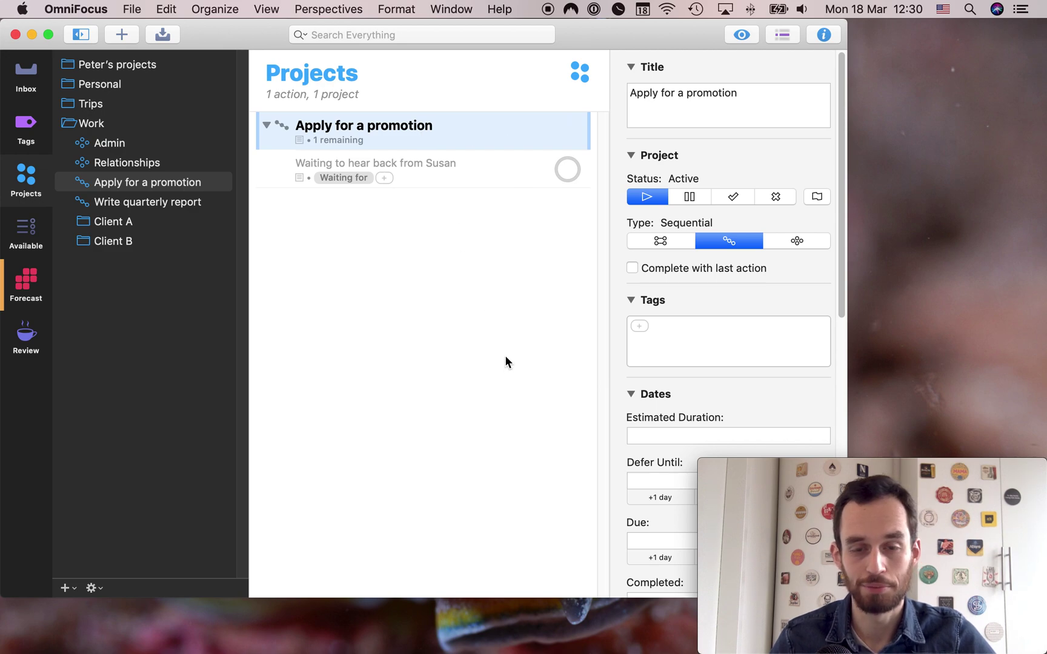
- Try removing the Waiting for tag from the waiting-to-hear-back action, and undo the removal
click(454, 168)
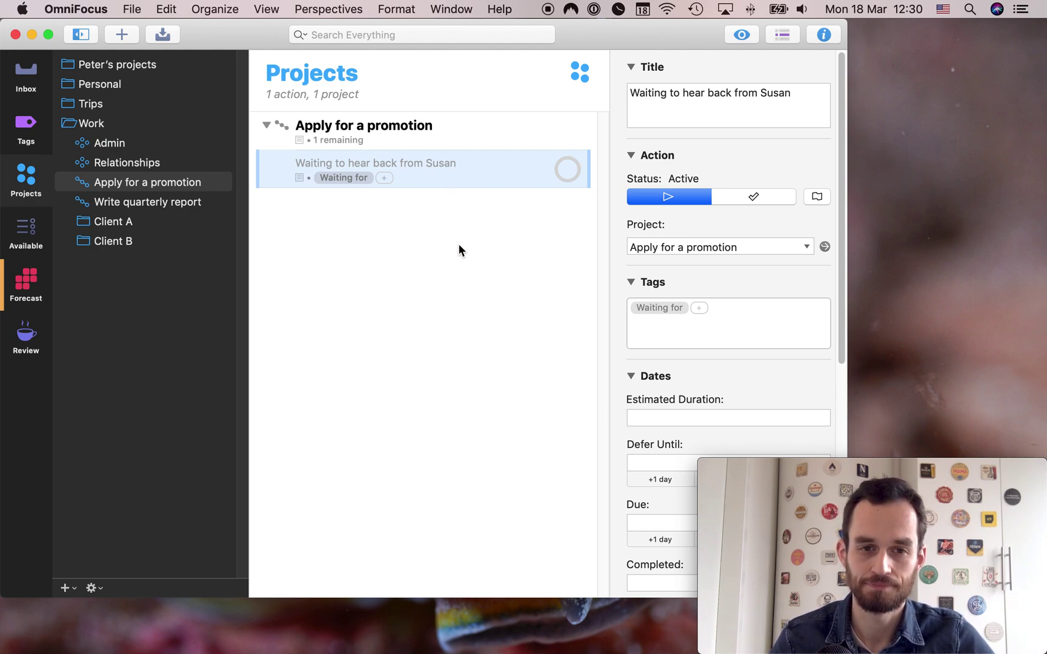
click(367, 181)
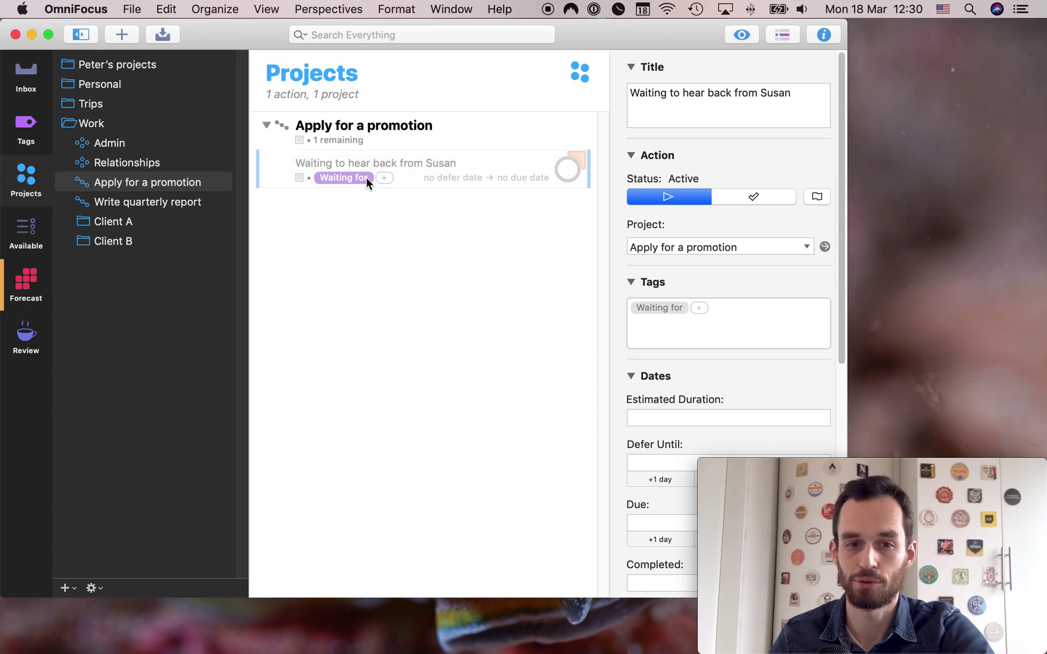
key(BackSpace)
click(390, 175)
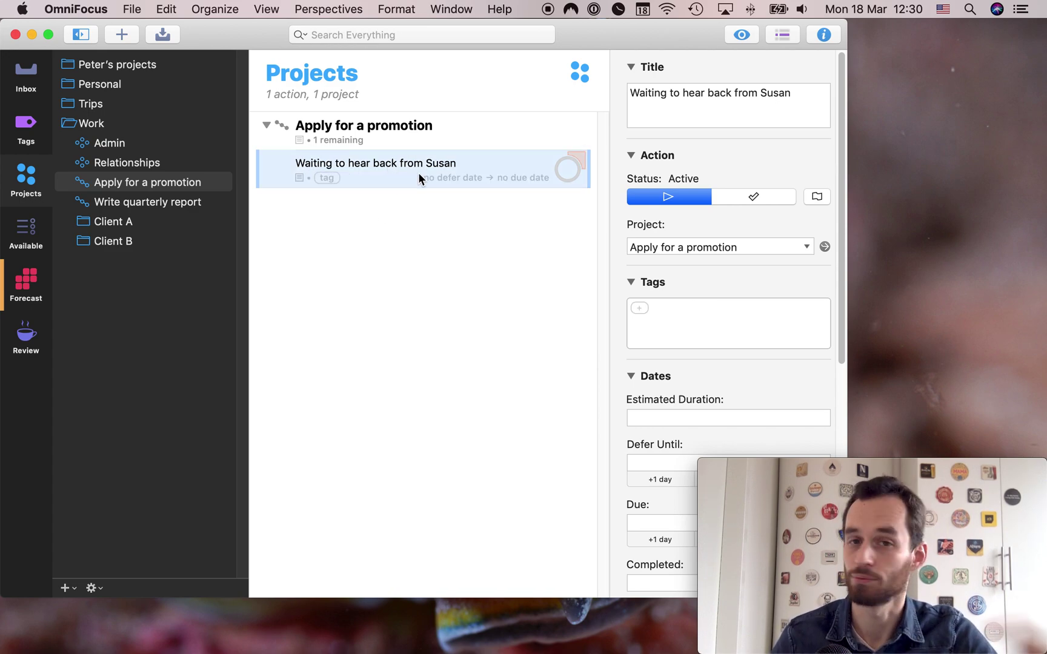
key(super+z)
- Inspect the project and its waiting action again, and view the actions under the Waiting for tag in the Tags perspective
click(450, 160)
click(423, 132)
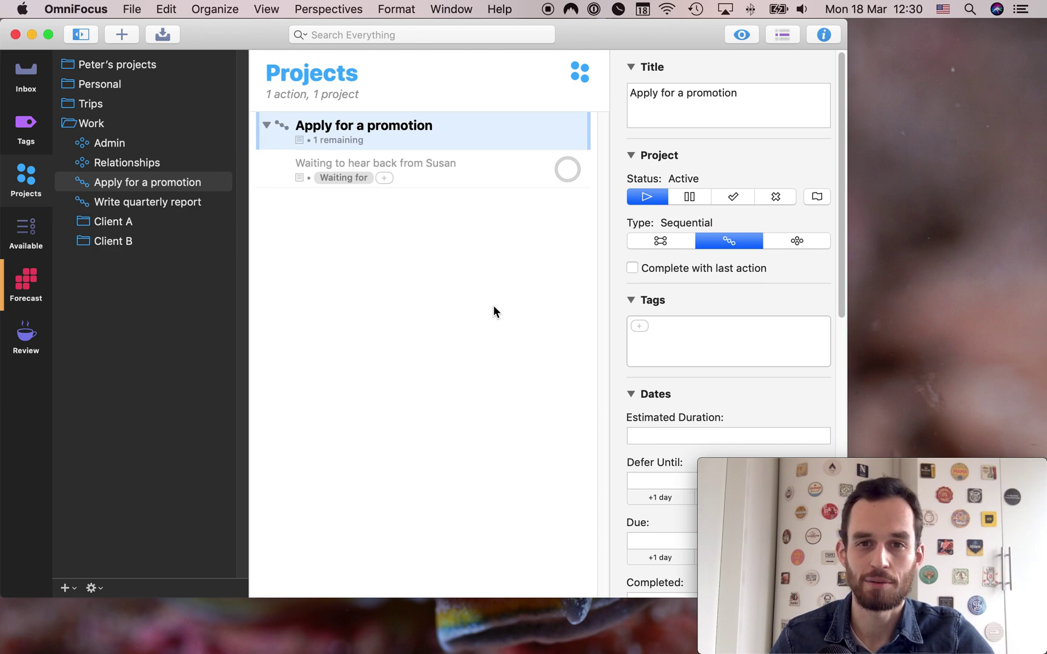
click(457, 162)
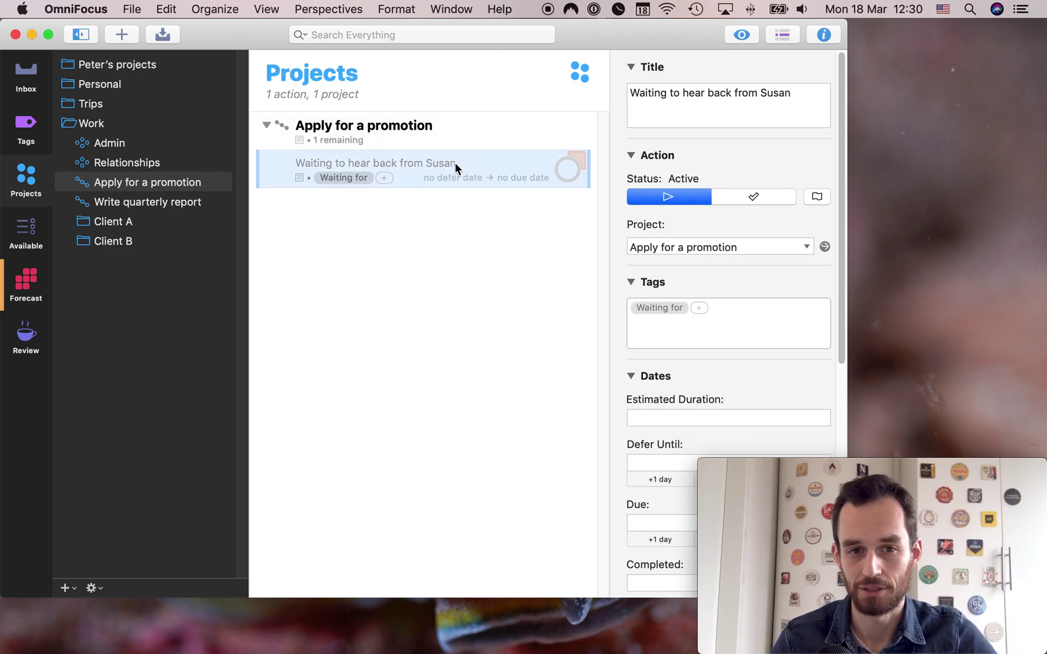
click(492, 254)
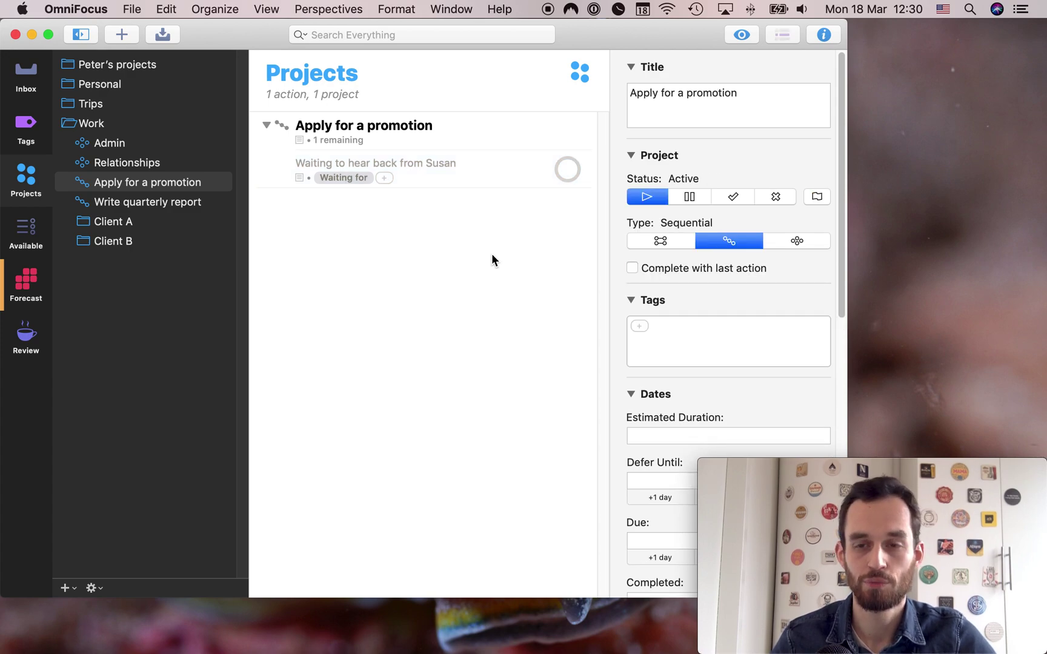
click(25, 127)
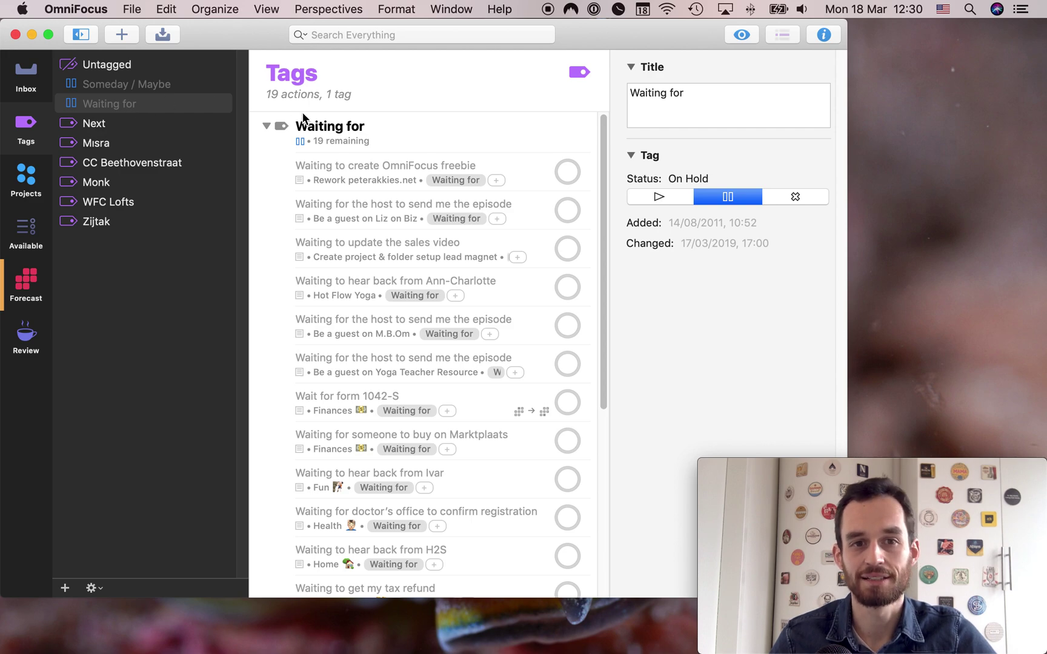